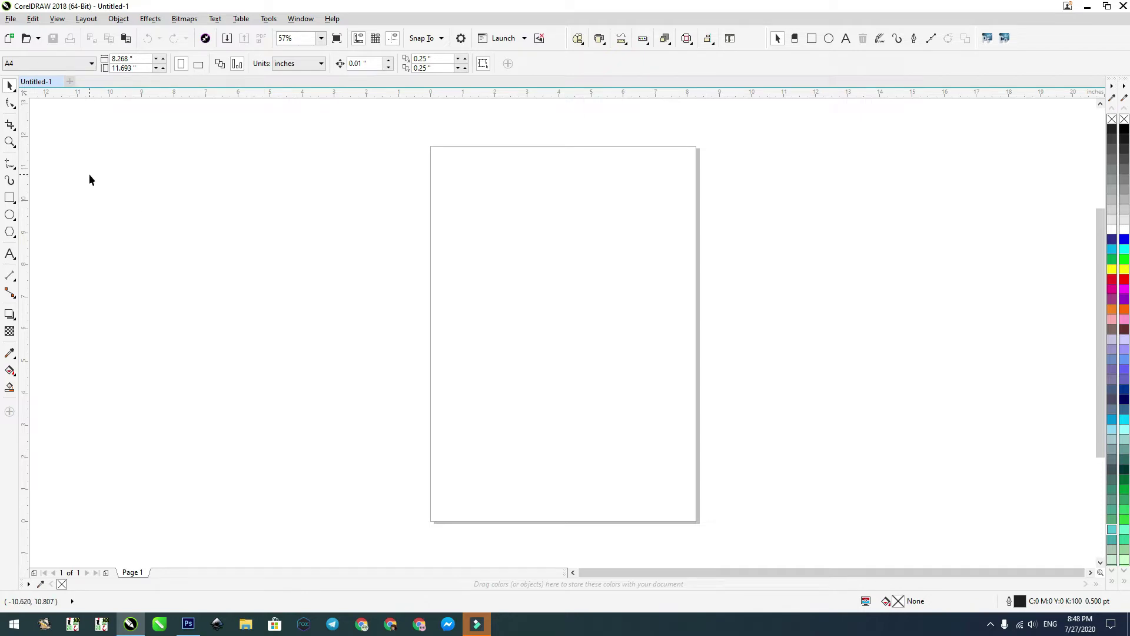
left_click(33, 19)
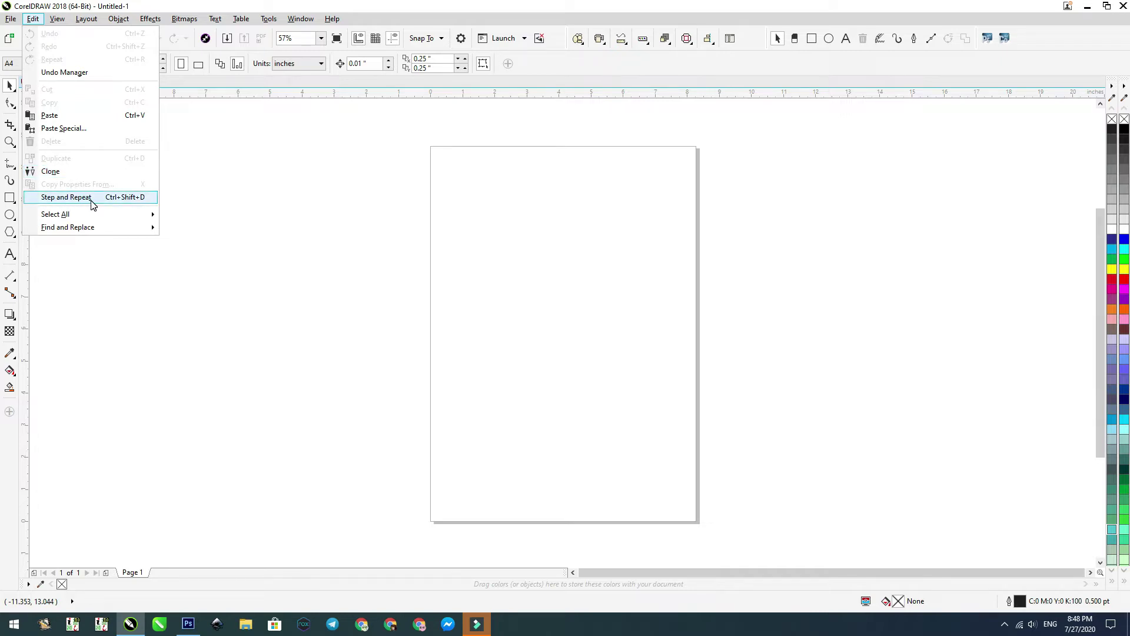
mouse_move(78, 217)
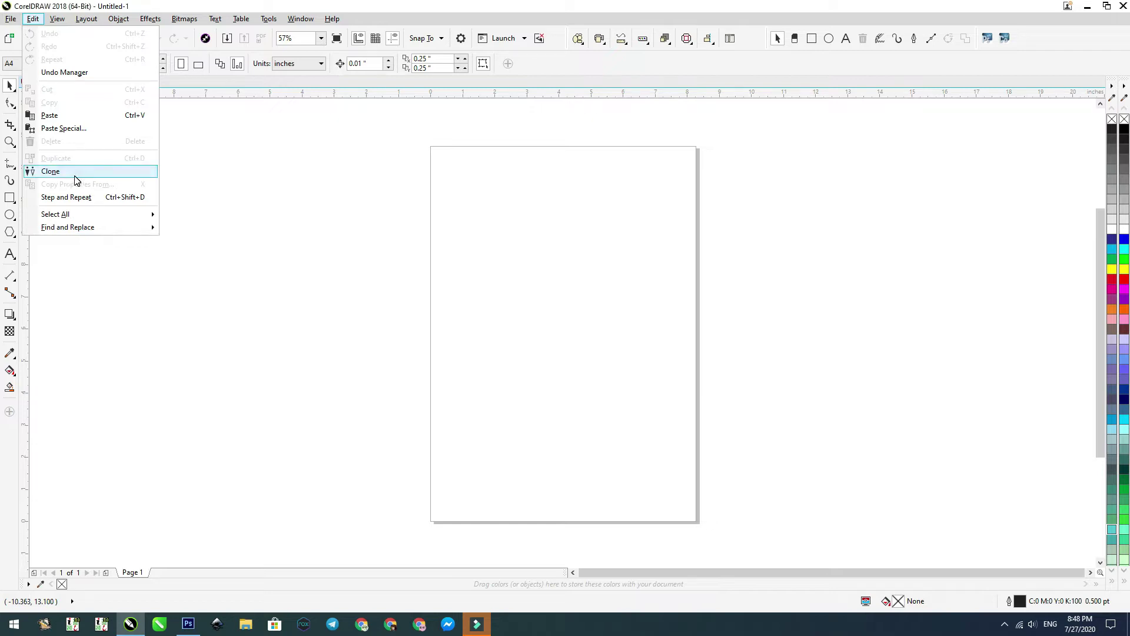
left_click(222, 212)
Step: Draw a square about 2.15 inches wide near the page's upper right corner
left_click(11, 198)
left_click_drag(579, 172, 648, 240)
Step: Add the text lines "umn channel" and "UMN CHANNEL" and place them to the left of the square
left_click(10, 254)
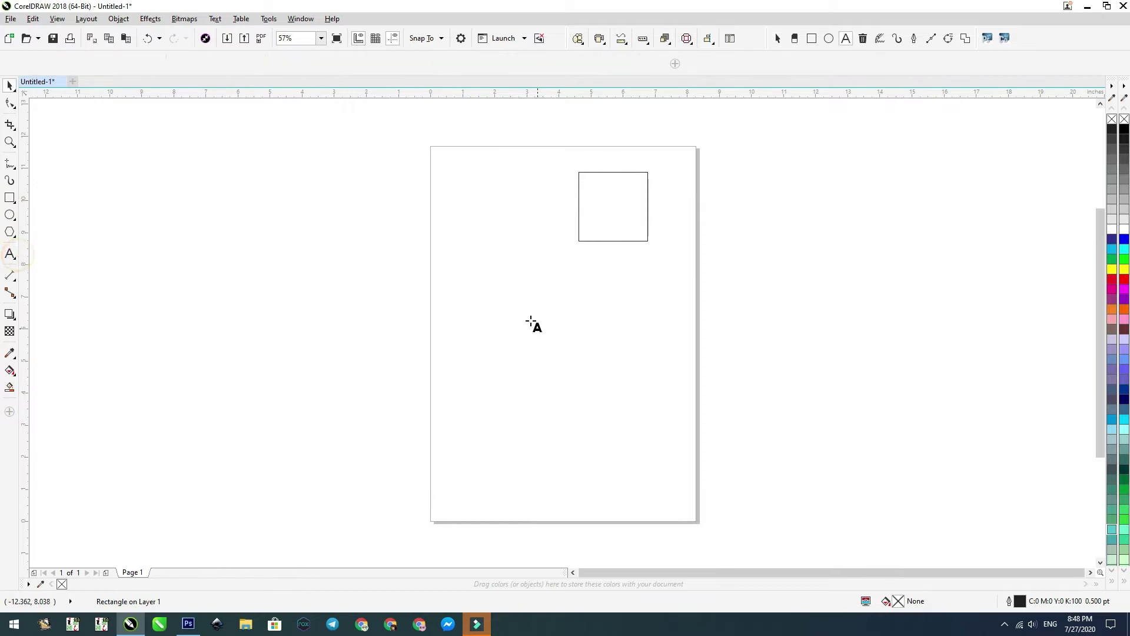
left_click(529, 317)
key("ctrl+v")
left_click_drag(586, 322, 528, 195)
left_click(406, 213)
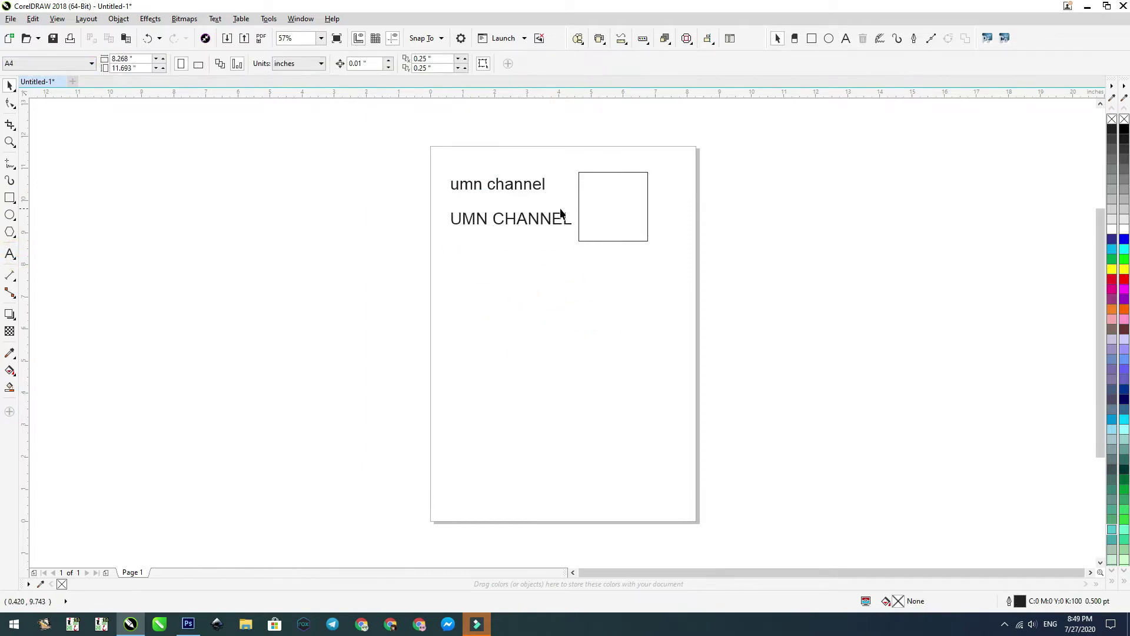
Step: Compare which editing commands, including Clone, are available with the square selected and with nothing selected
left_click(579, 207)
left_click(32, 19)
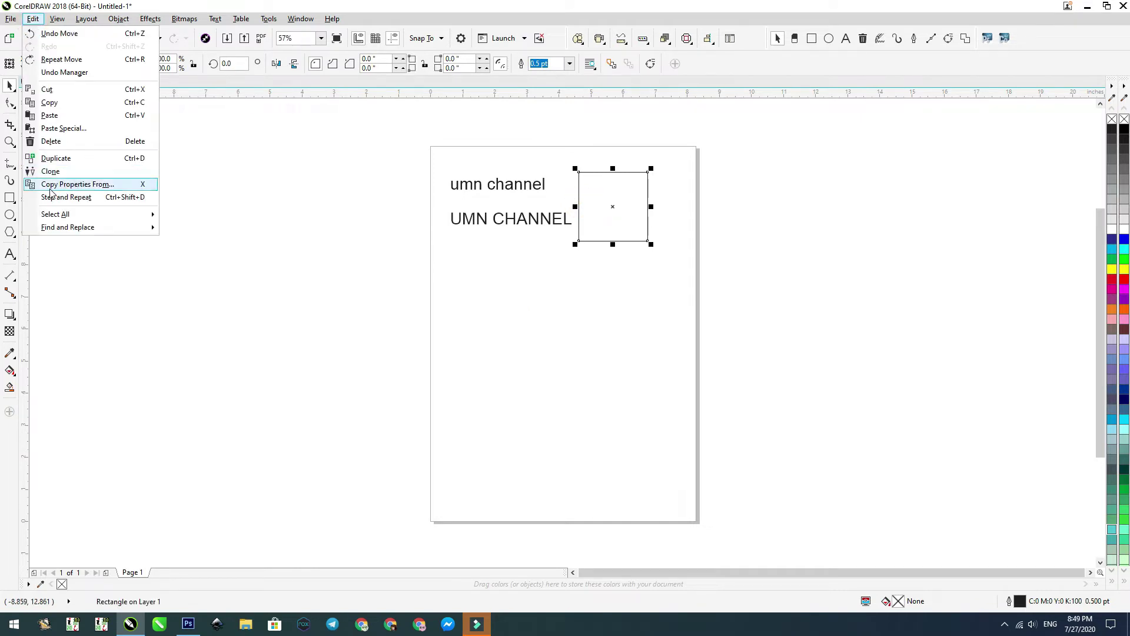
left_click(602, 306)
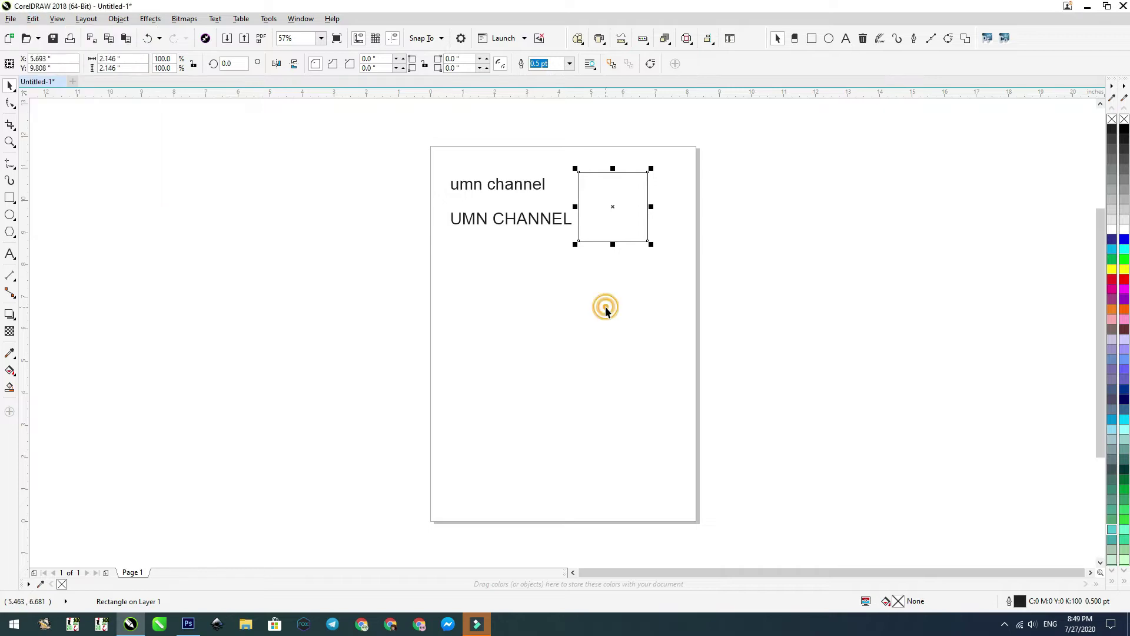
left_click(32, 19)
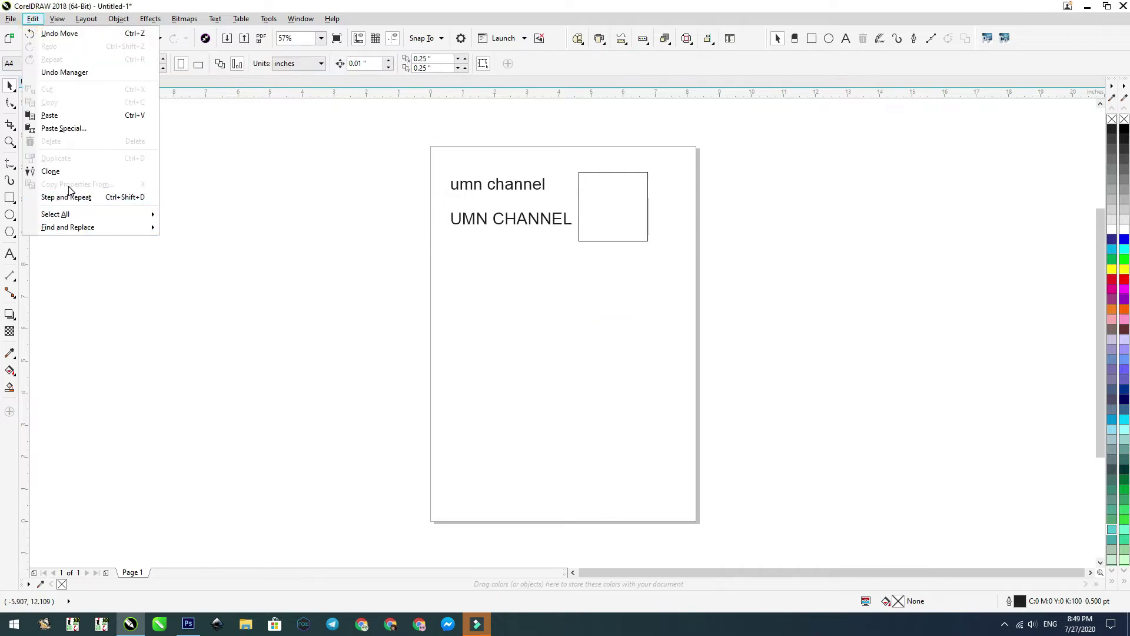
left_click(491, 296)
left_click(597, 216)
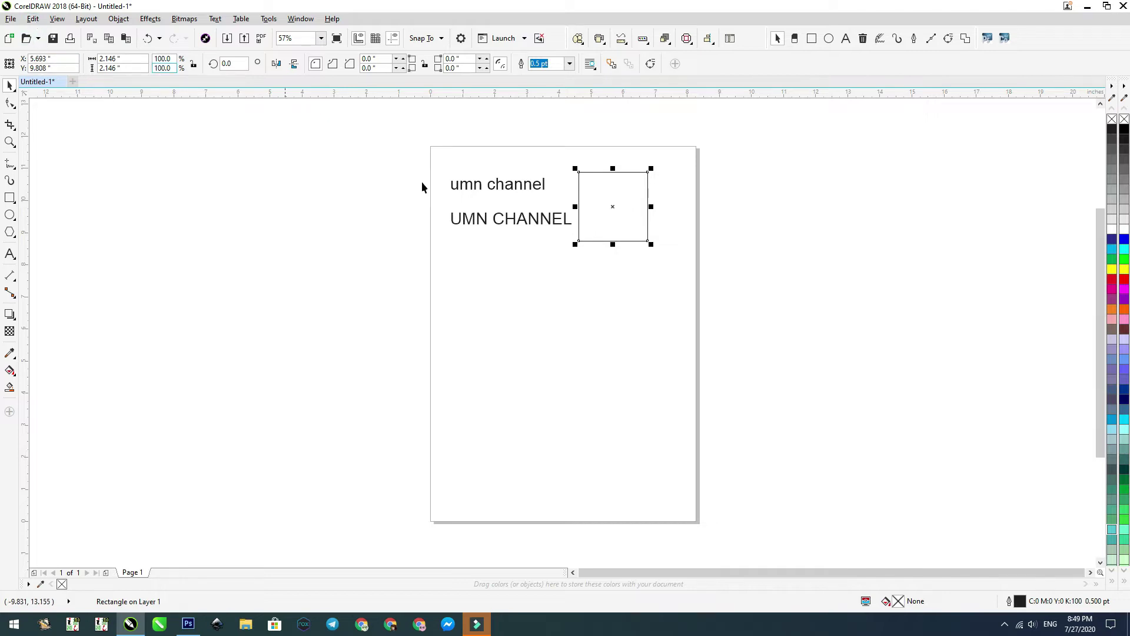
left_click(33, 20)
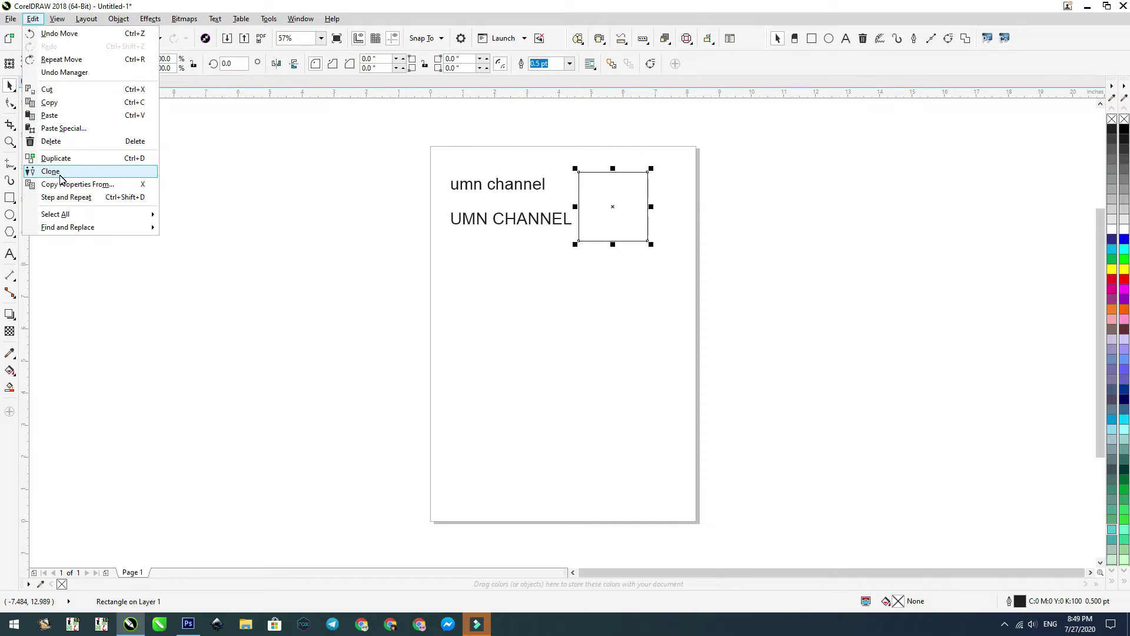
left_click(634, 356)
left_click(660, 298)
Step: Draw a square about 0.88 inches wide below the text and round all its corners to about 0.15 inches
key("F6")
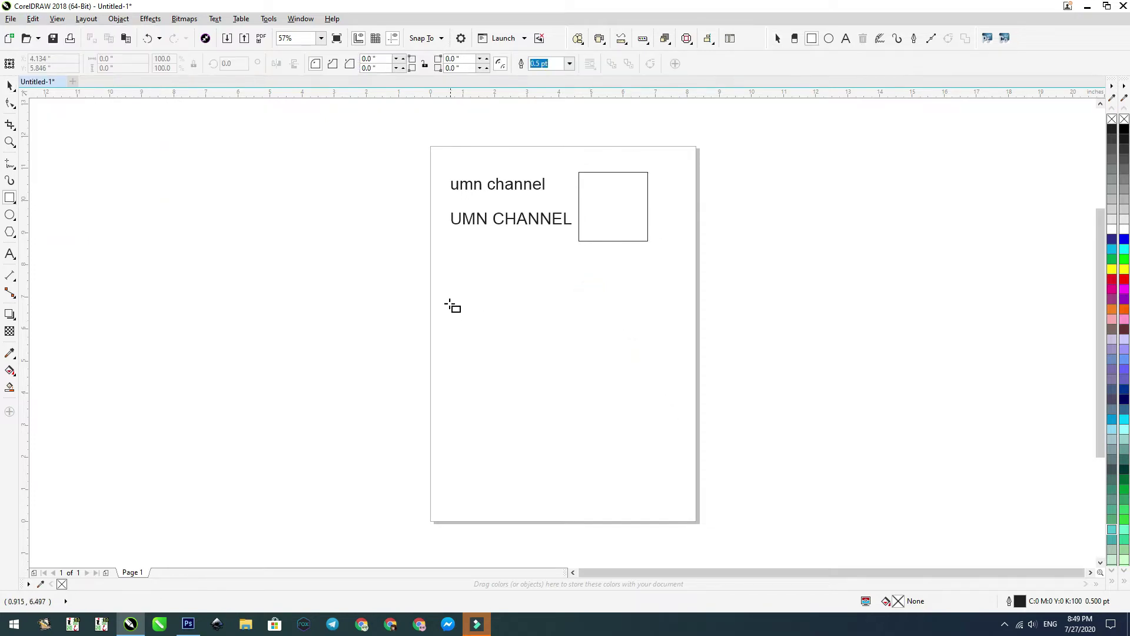
left_click_drag(460, 303, 489, 333)
key("space")
scroll(373, 206, "up", 3)
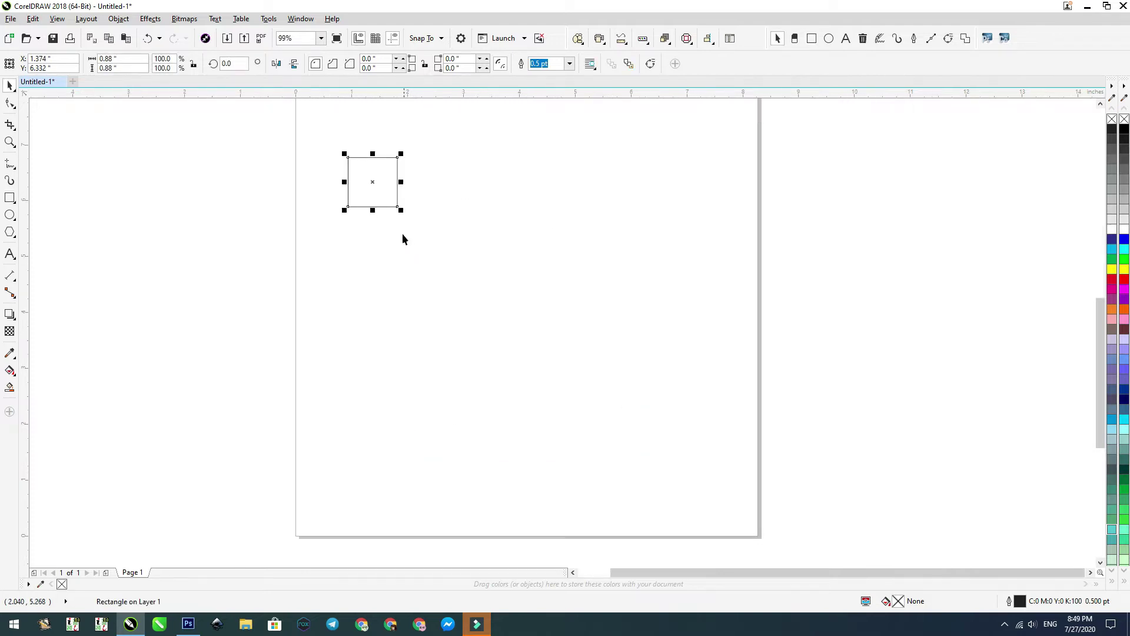
key("F10")
left_click_drag(398, 159, 405, 162)
key("space")
Step: Give the small rounded square a 0.75 pt outline and a very pale green fill (C2 M0 Y2 K0)
left_click(569, 63)
left_click(546, 101)
left_click_drag(277, 134, 395, 206)
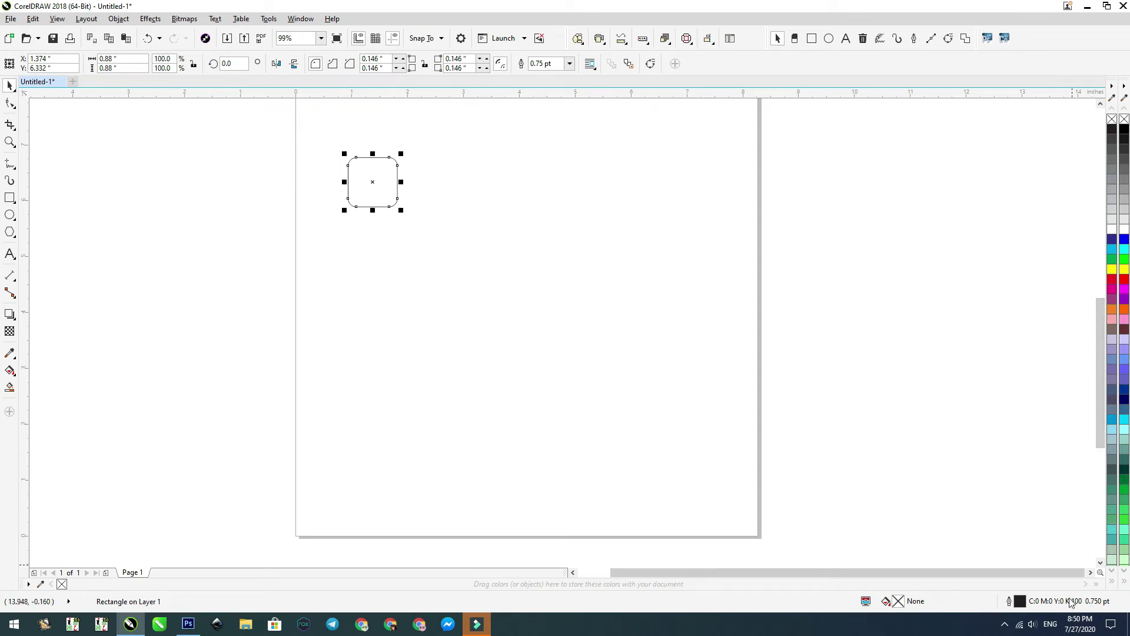
left_click(1111, 559)
left_click(537, 320)
Step: Duplicate the small rounded square edge to edge to the right to build a row of six
left_click(376, 180)
left_click_drag(344, 181, 474, 209)
key("ctrl+r")
key("ctrl+r")
key("ctrl+r")
key("ctrl+r")
Step: Duplicate the row of rounded squares directly downward until it forms a six-by-six grid
left_click_drag(305, 143, 660, 223)
left_click_drag(494, 153, 493, 223)
key("ctrl+r")
key("ctrl+r")
key("ctrl+r")
key("ctrl+r")
left_click(728, 298)
Step: Move the whole grid of rounded squares into the empty area to the right of the page
scroll(515, 255, "down", 2)
key("F2")
left_click_drag(685, 338, 445, 154)
left_click_drag(264, 281, 578, 515)
left_click_drag(345, 310, 644, 187)
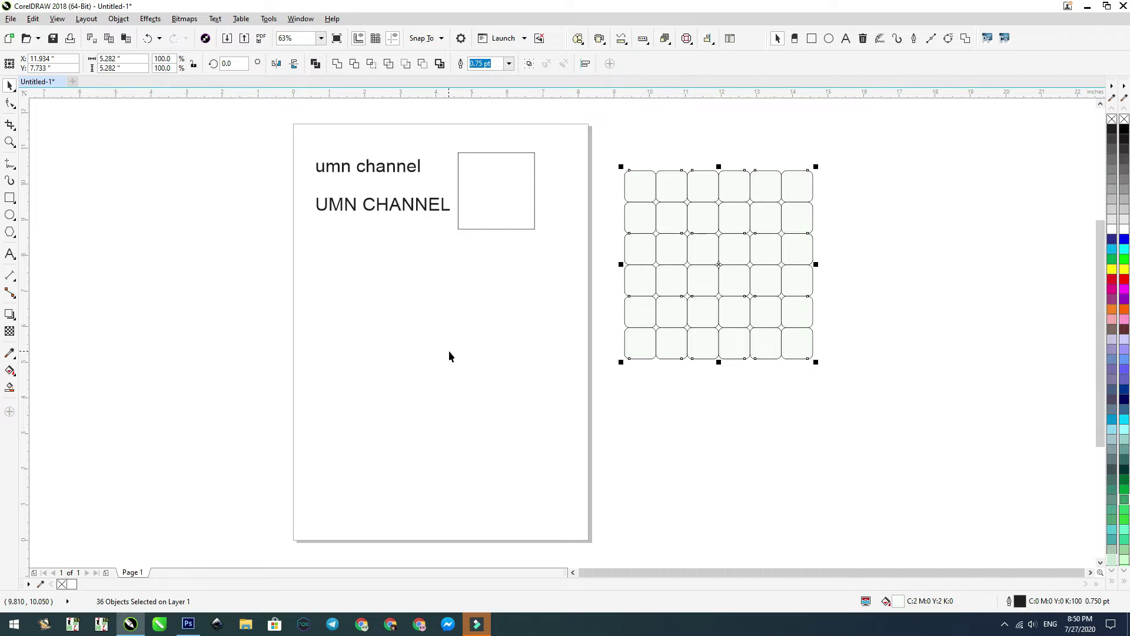
Step: Duplicate the large square to a spot below the two text lines and undo the extra stretch of the copy
left_click(479, 293)
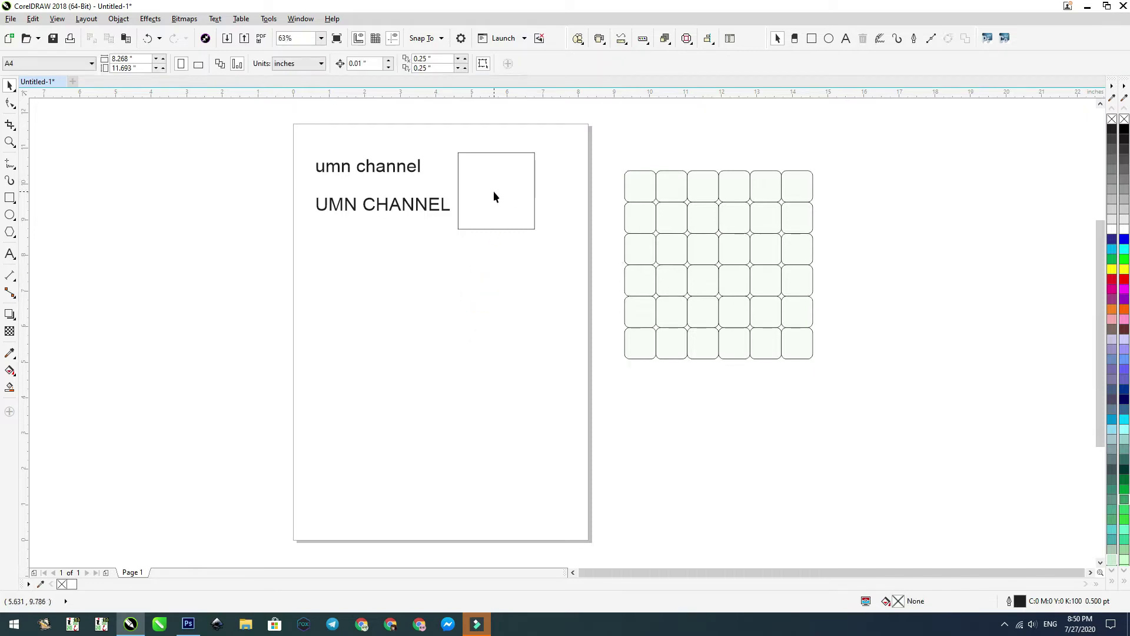
left_click(473, 229)
left_click_drag(496, 191, 354, 295)
left_click_drag(400, 243, 396, 264)
key("ctrl+z")
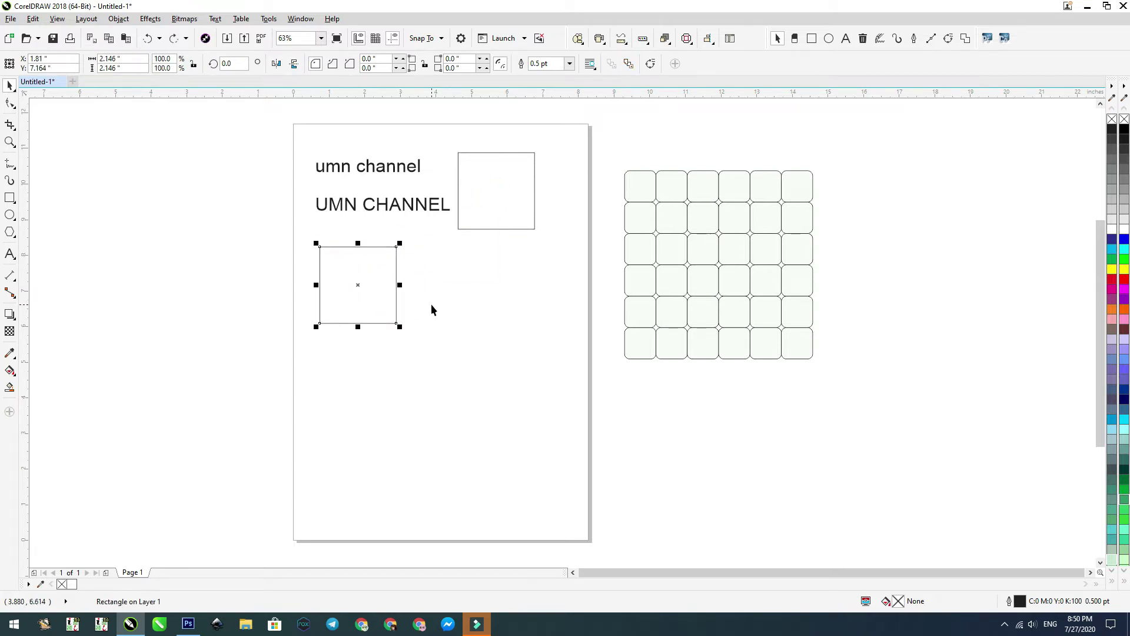
left_click(431, 305)
Step: Clone the square below the text and place the clone edge to edge on its right side
left_click(337, 283)
left_click(32, 19)
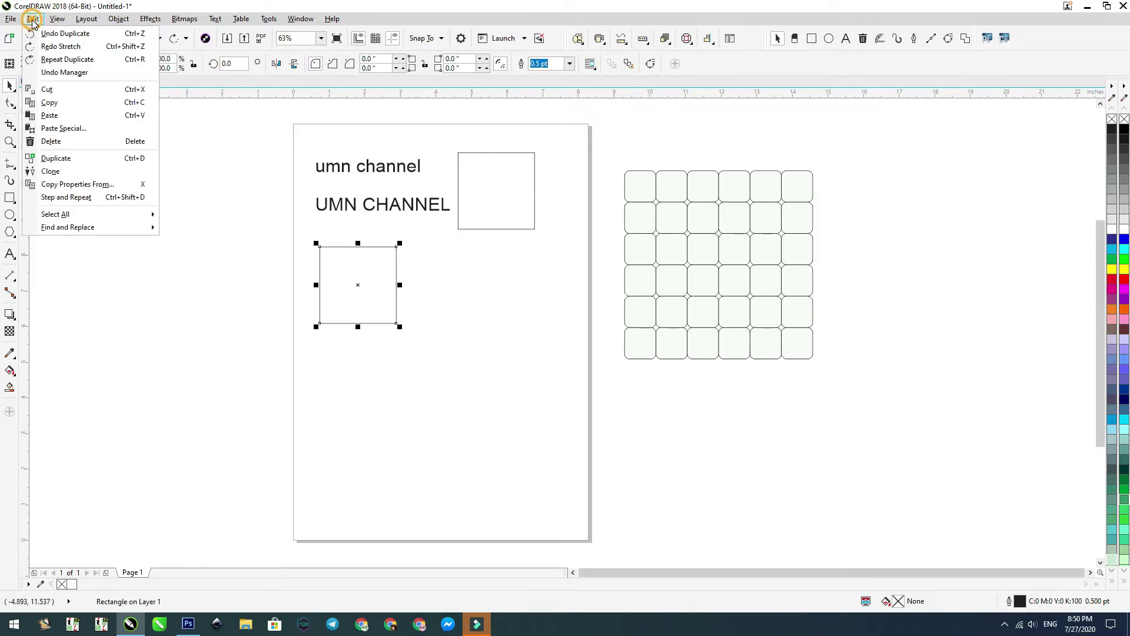
left_click(51, 171)
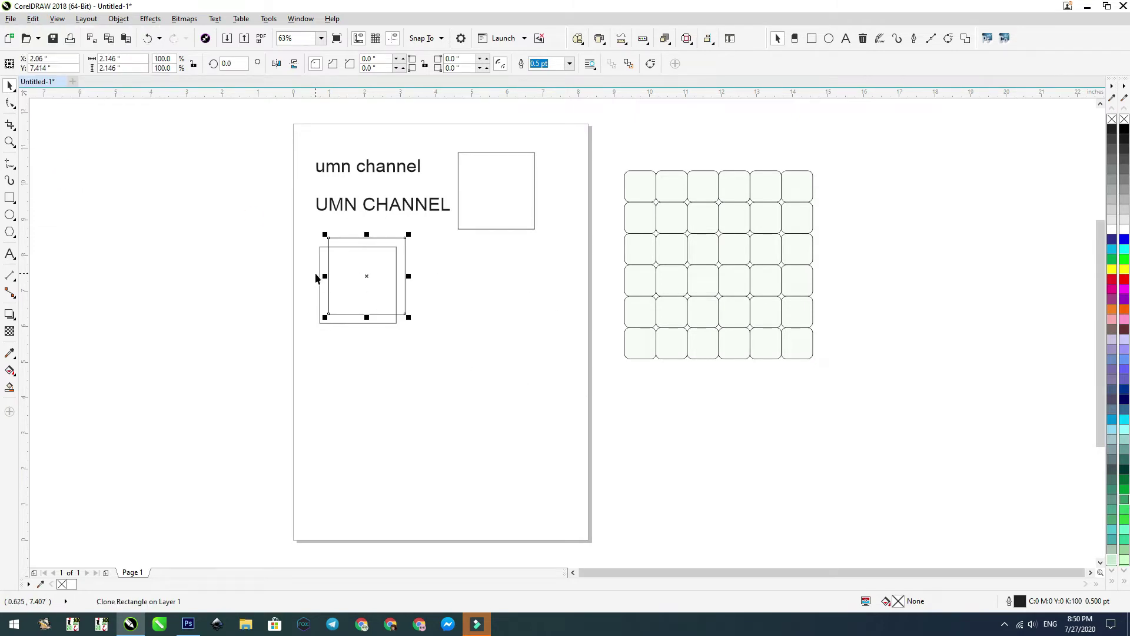
mouse_move(329, 239)
left_mouse_down()
mouse_move(418, 277)
mouse_move(416, 257)
mouse_move(397, 251)
left_mouse_up()
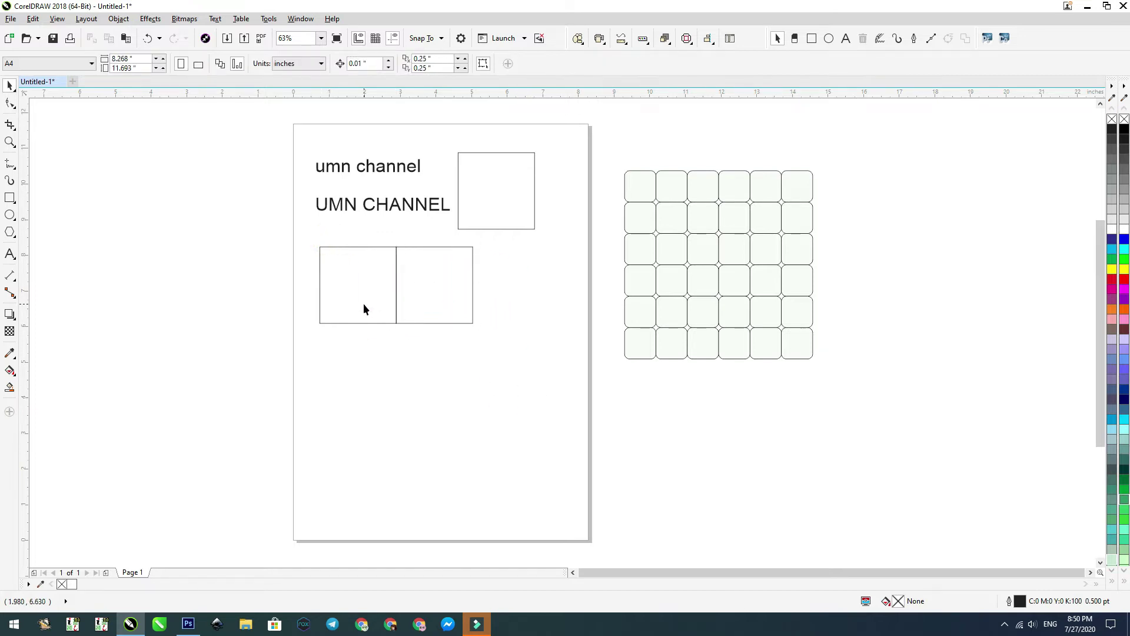
Step: Inspect the control square and its adjoining clone up close
left_click(367, 323)
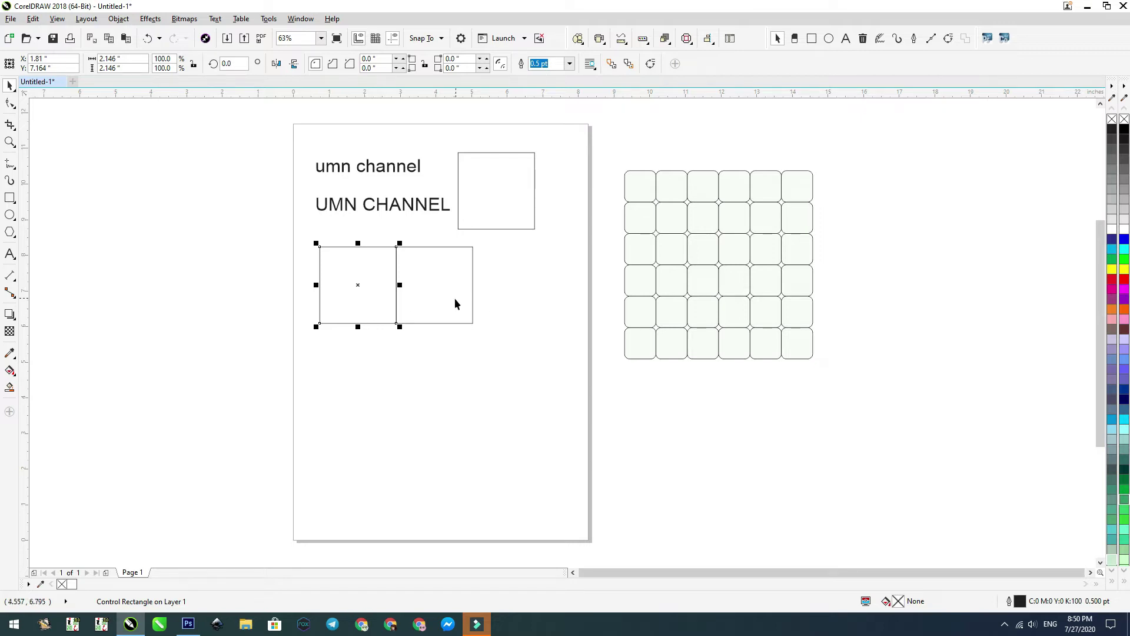
scroll(403, 299, "down", 1)
key("F2")
left_click_drag(320, 214, 550, 371)
left_click(651, 444)
left_click(415, 338)
scroll(375, 281, "down", 3)
left_click_drag(375, 281, 564, 435)
Step: Duplicate the clone edge to edge to its right, and move the row of three squares down and left, partly off the page
left_click(504, 214)
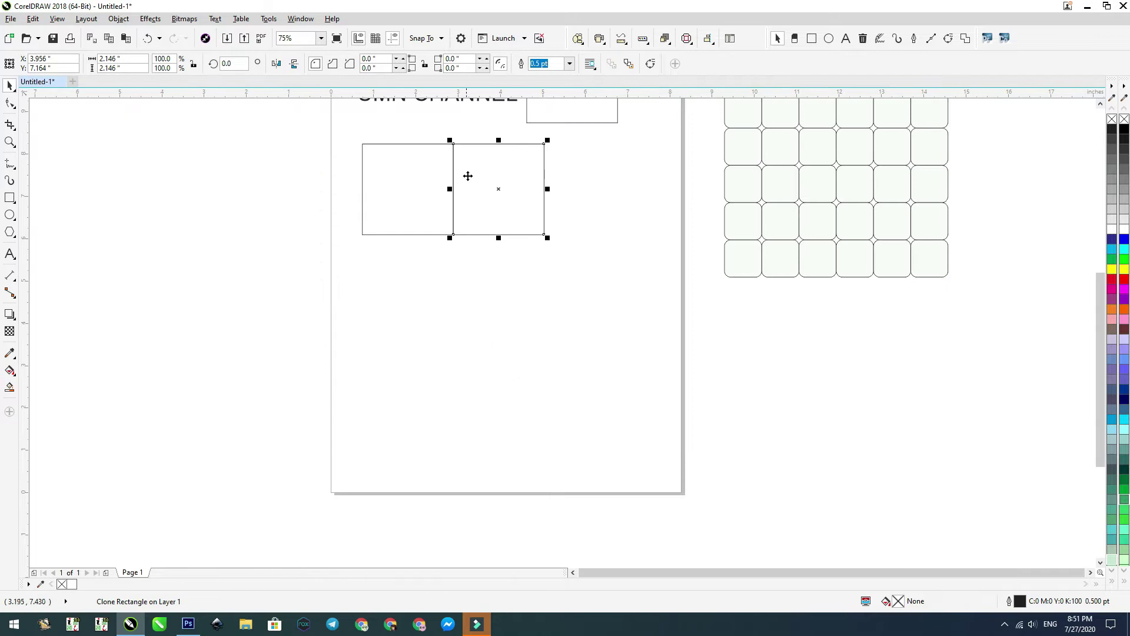
mouse_move(455, 143)
left_mouse_down()
mouse_move(537, 157)
mouse_move(544, 143)
left_mouse_up()
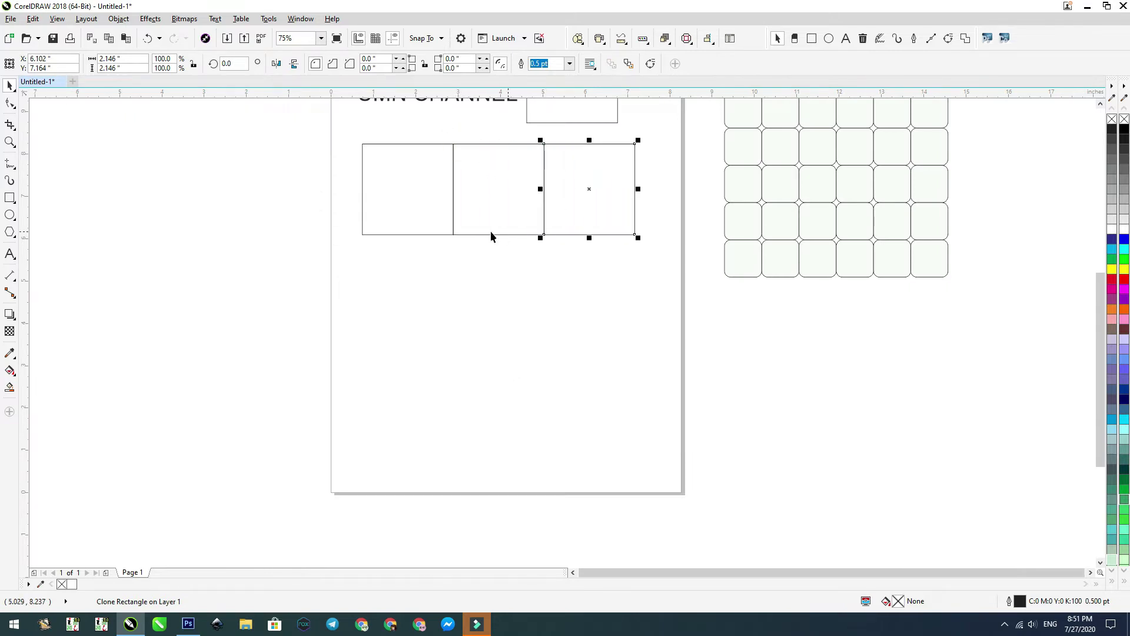
left_click_drag(333, 139, 675, 285)
left_click_drag(603, 217, 354, 265)
left_click(484, 381)
Step: Duplicate the rightmost clone twice, edge to edge, to extend the row to five squares
left_click(313, 245)
left_click_drag(295, 192, 387, 194)
key("ctrl+r")
Step: Duplicate the four clones directly below as a second row, and fill its empty first place with another copy of a clone
left_click_drag(598, 160, 180, 321)
left_click_drag(205, 191, 206, 283)
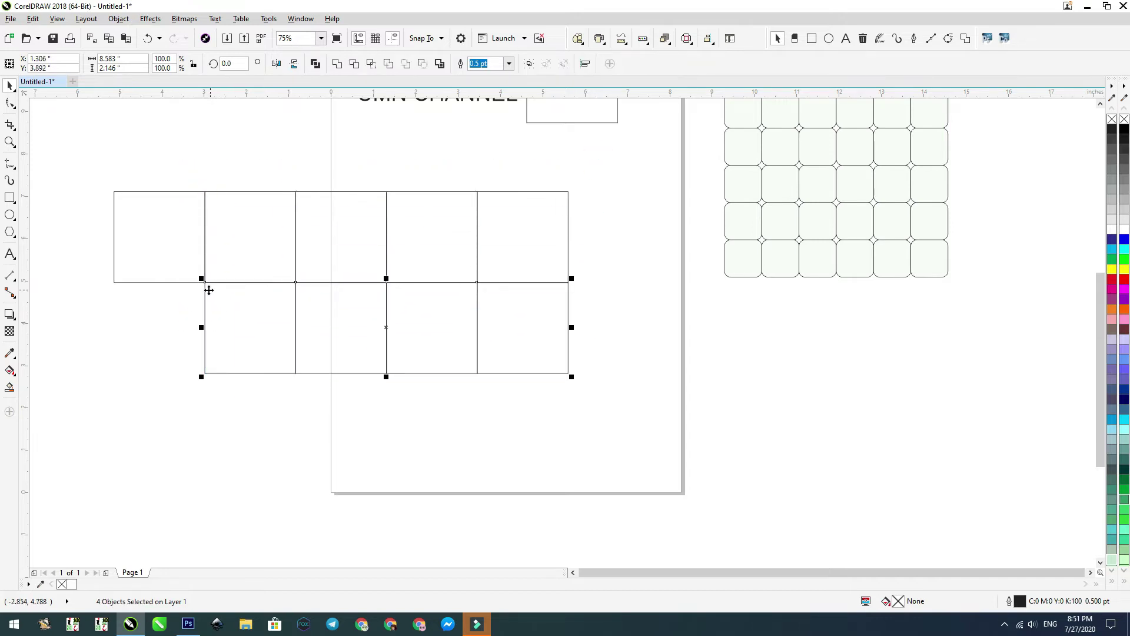
left_click(277, 434)
left_click(220, 316)
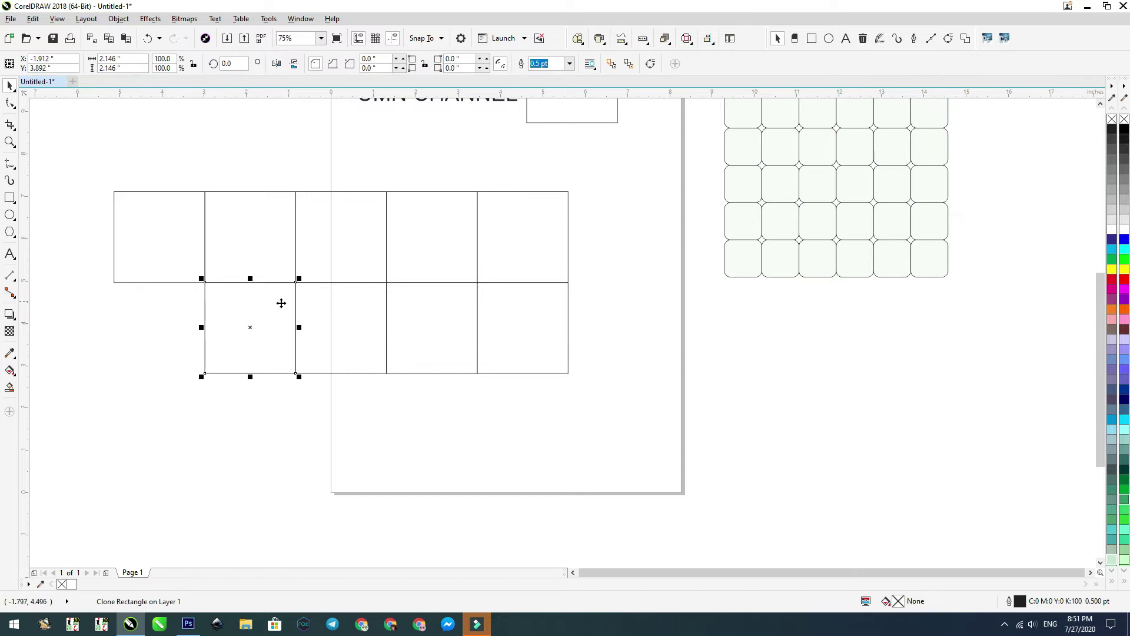
left_click_drag(295, 306, 206, 311)
left_click(171, 227)
left_click(193, 164)
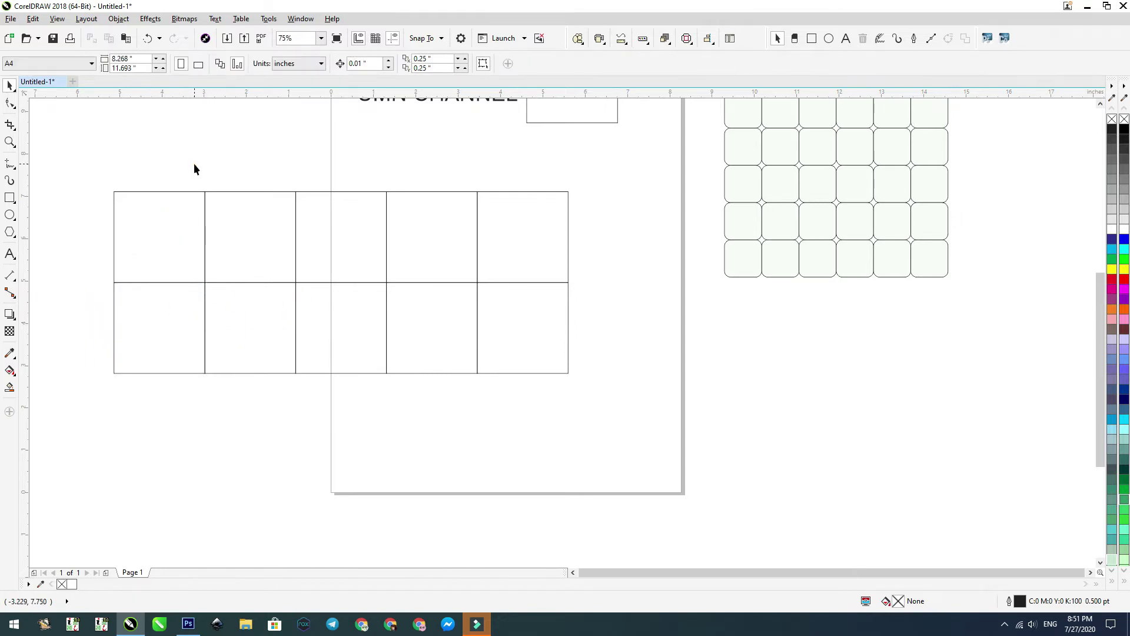
Step: Duplicate the second row of clones edge to edge downward until the grid has five rows
left_click_drag(83, 273, 683, 464)
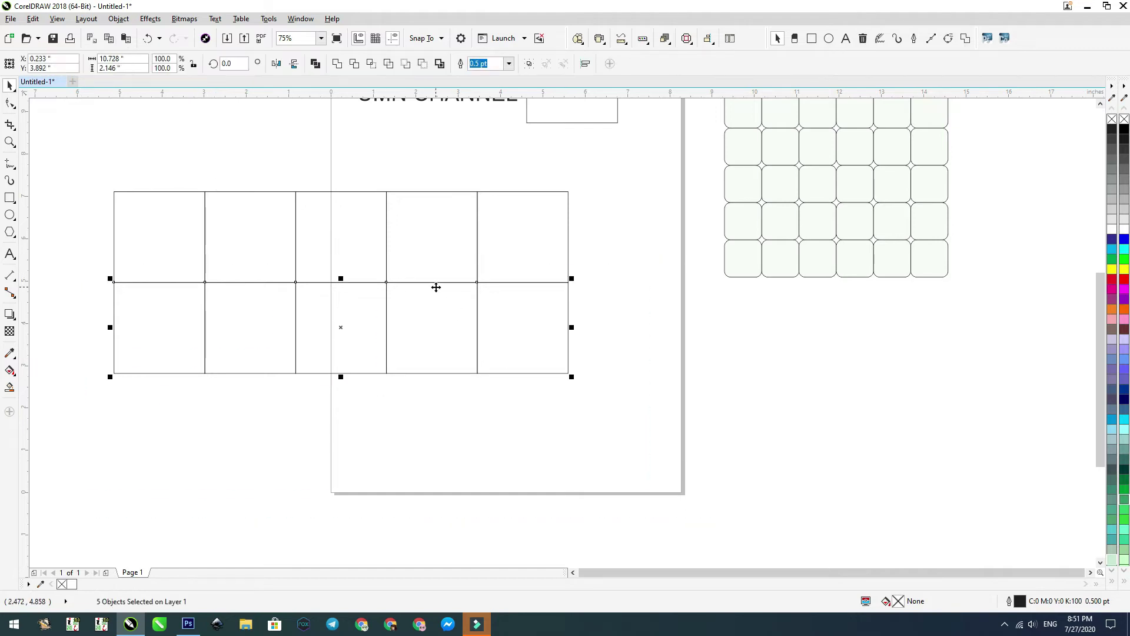
left_click_drag(436, 286, 341, 398)
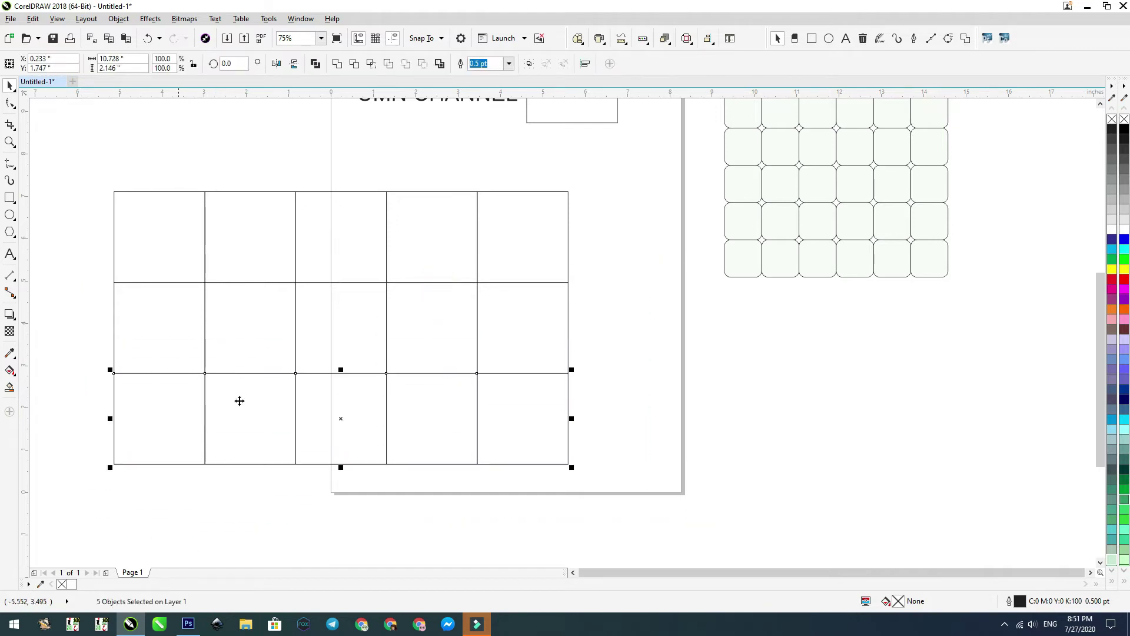
key("ctrl+r")
scroll(529, 368, "down", 2)
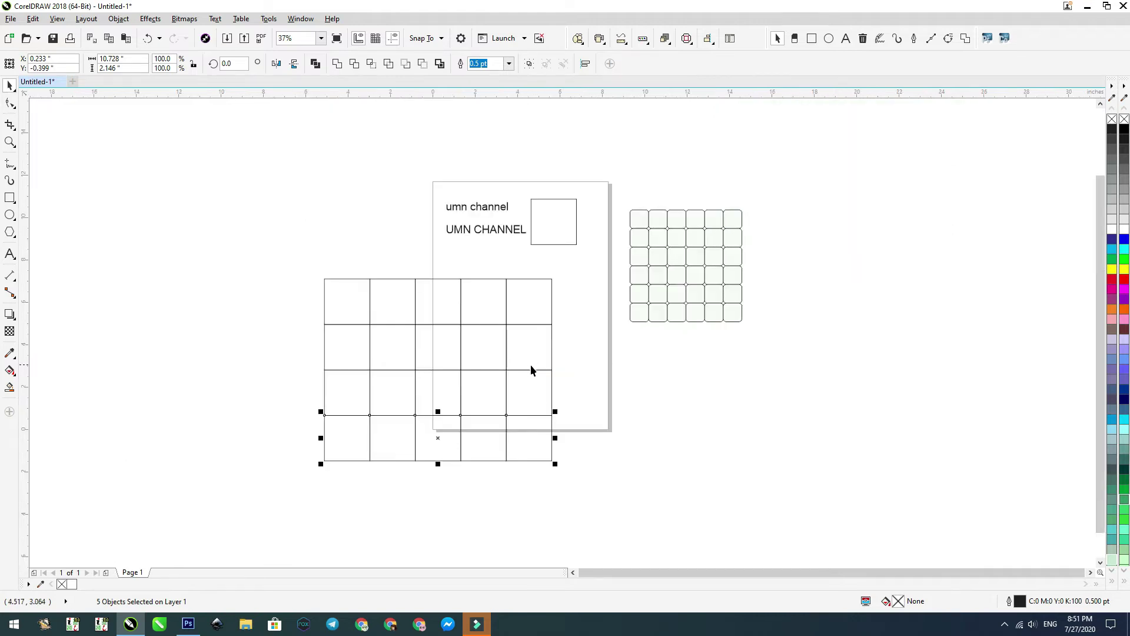
left_click_drag(644, 515, 270, 262)
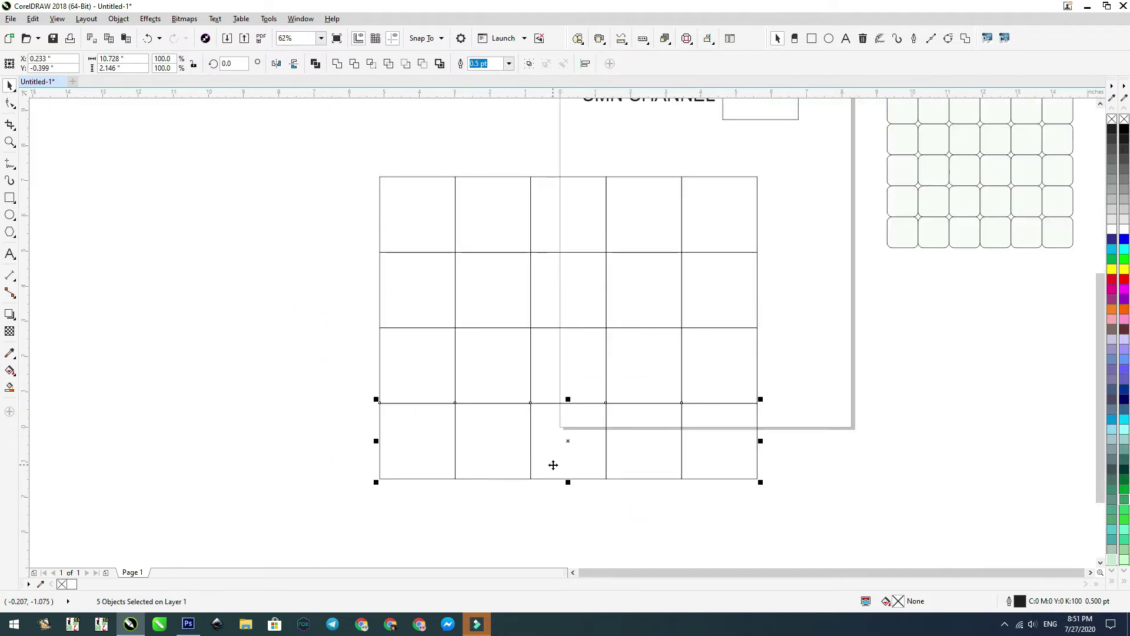
scroll(449, 313, "down", 2)
left_click_drag(403, 215, 764, 468)
left_click(764, 467)
Step: Fill the control square in the grid's upper left corner with a very pale green (C2 M0 Y3 K0)
left_click(330, 227)
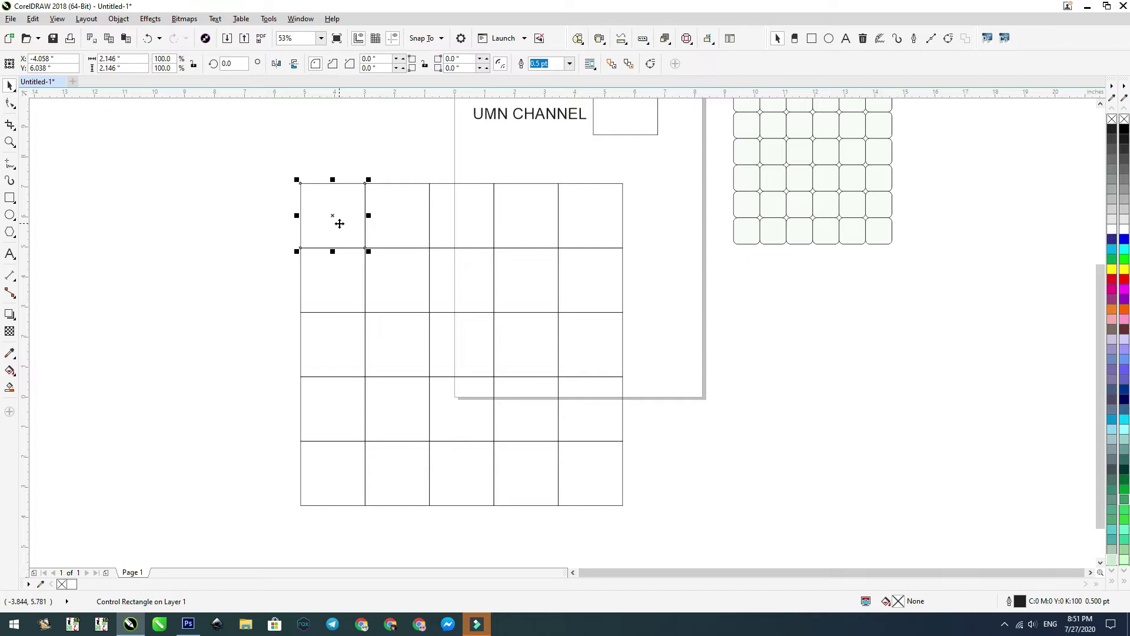
left_click(1124, 559)
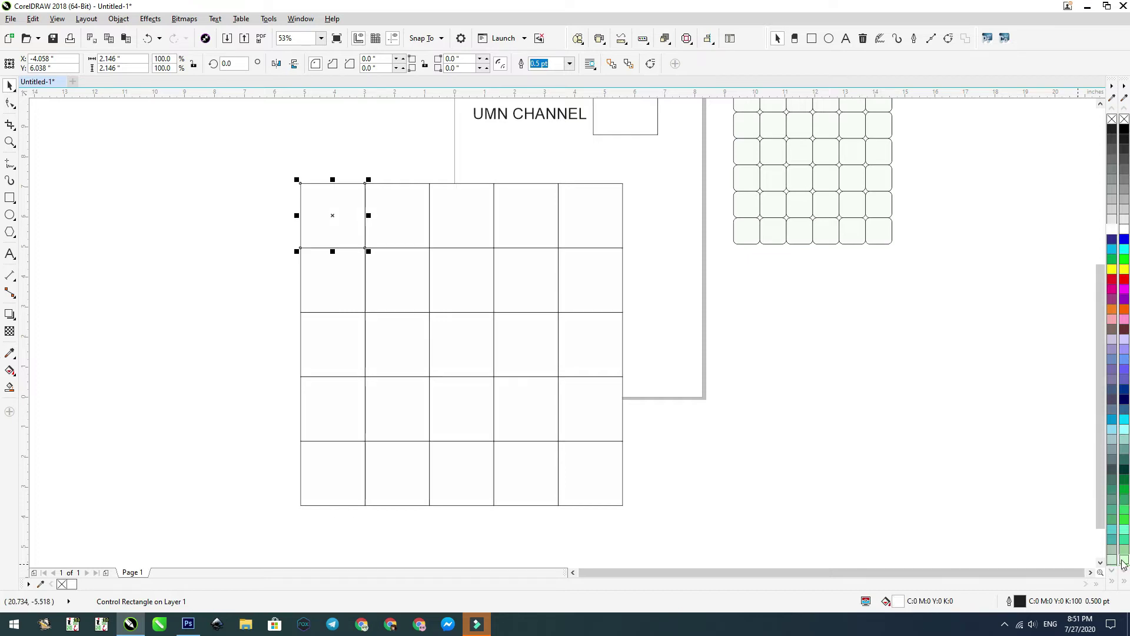
left_click(739, 379)
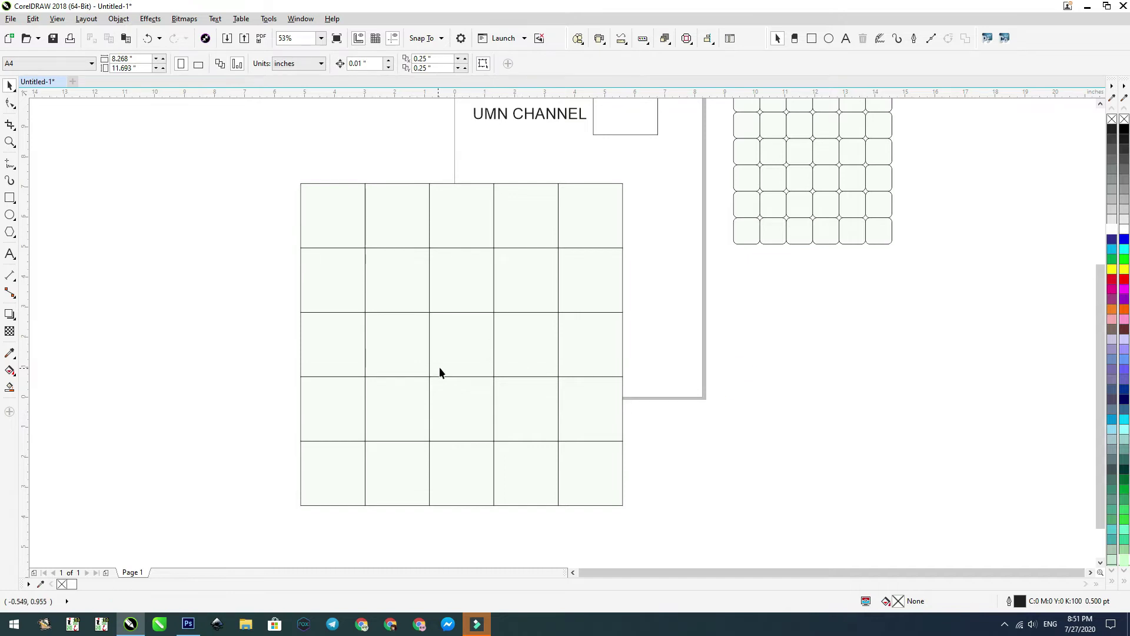
Step: Round all corners of the control square to about 0.25 inches with the Shape tool
left_click(336, 215)
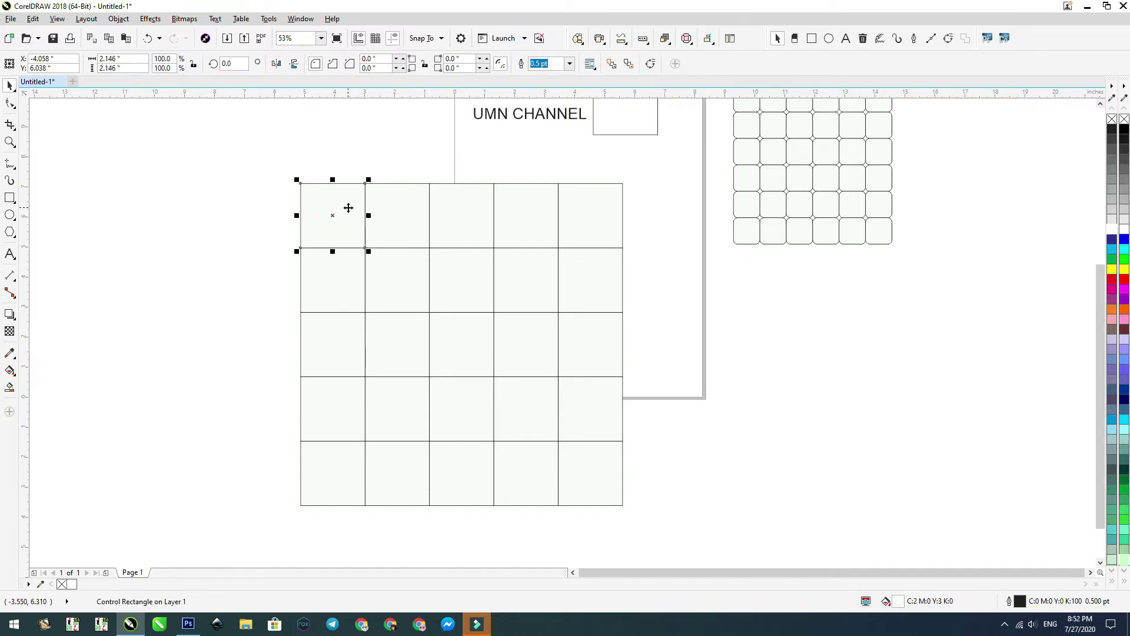
left_click(10, 104)
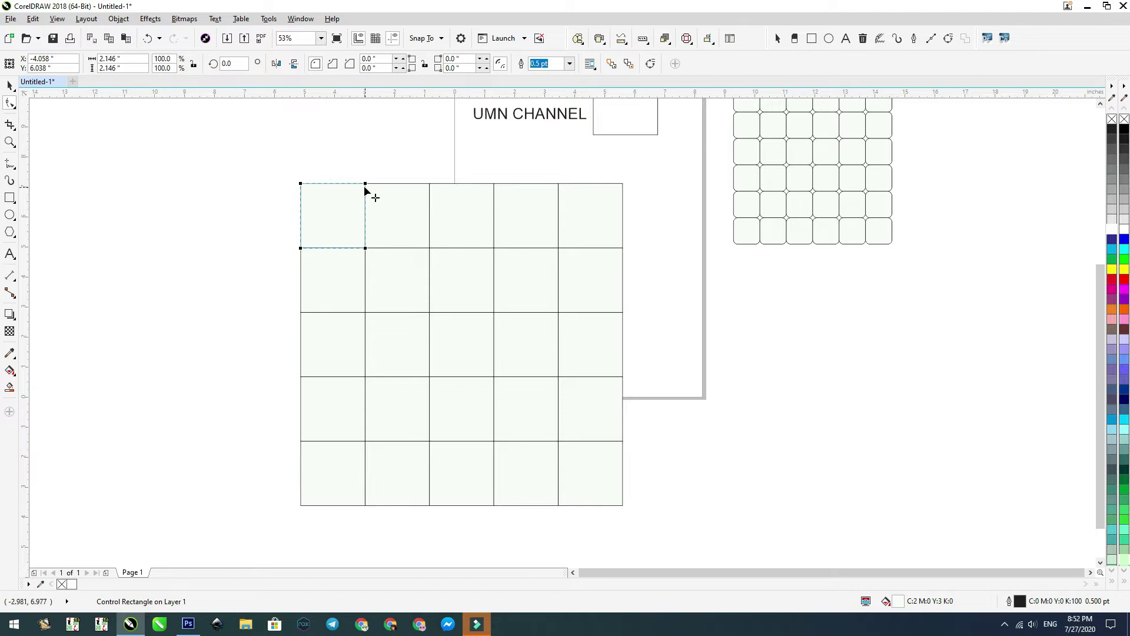
left_click_drag(365, 186, 373, 190)
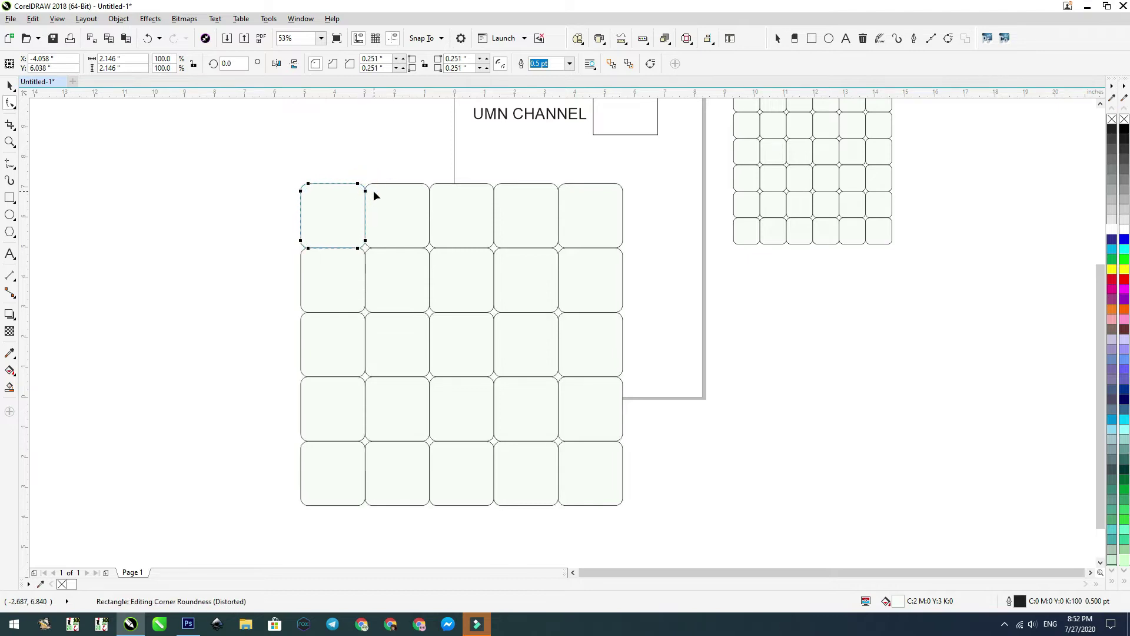
key("space")
scroll(327, 184, "up", 2)
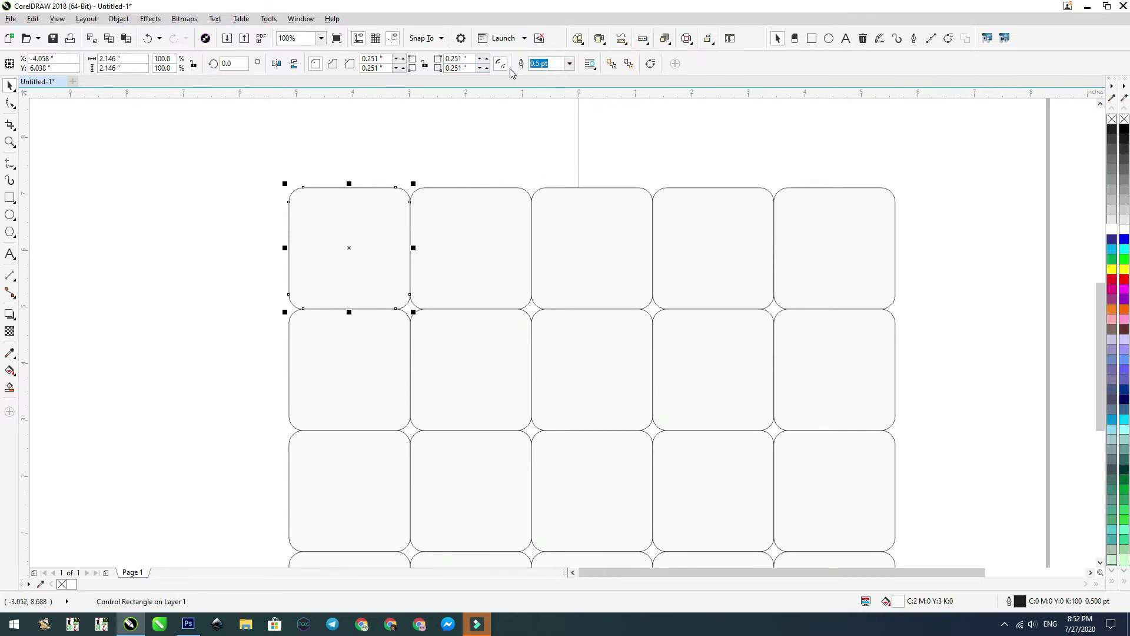
Step: Set the control square's outline width to 1.5 pt
left_click(570, 63)
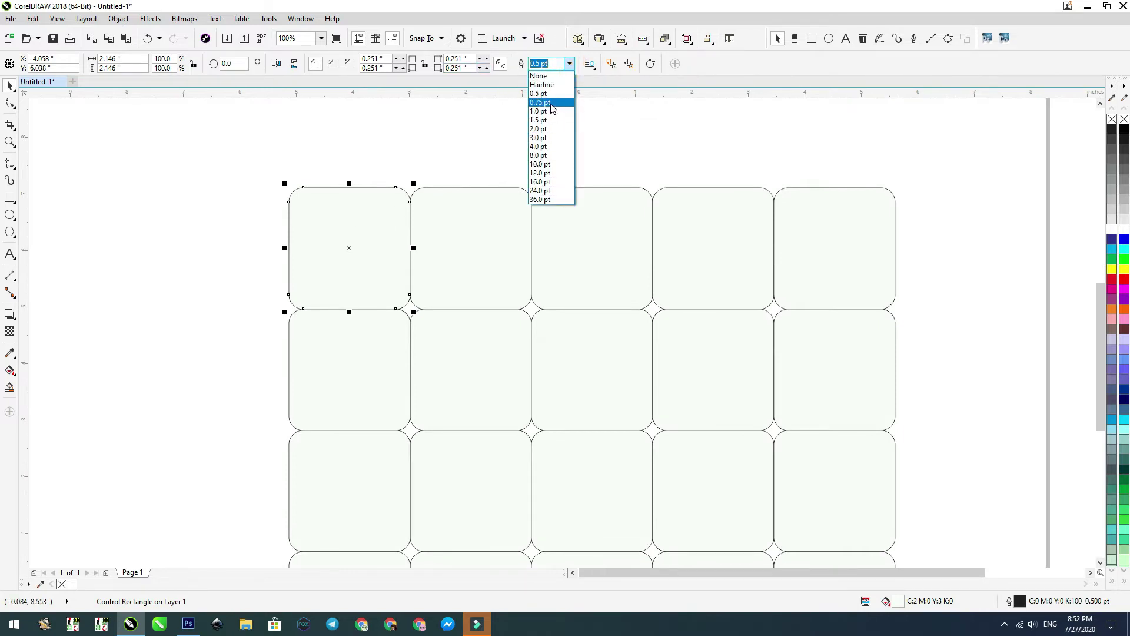
left_click(550, 102)
left_click(569, 68)
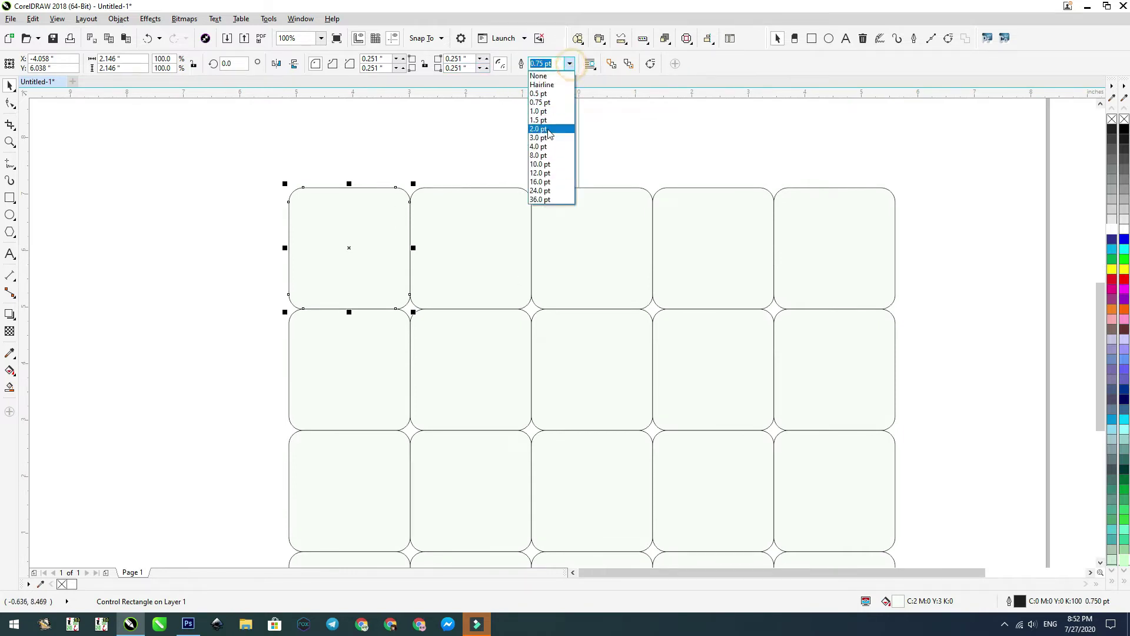
left_click(548, 122)
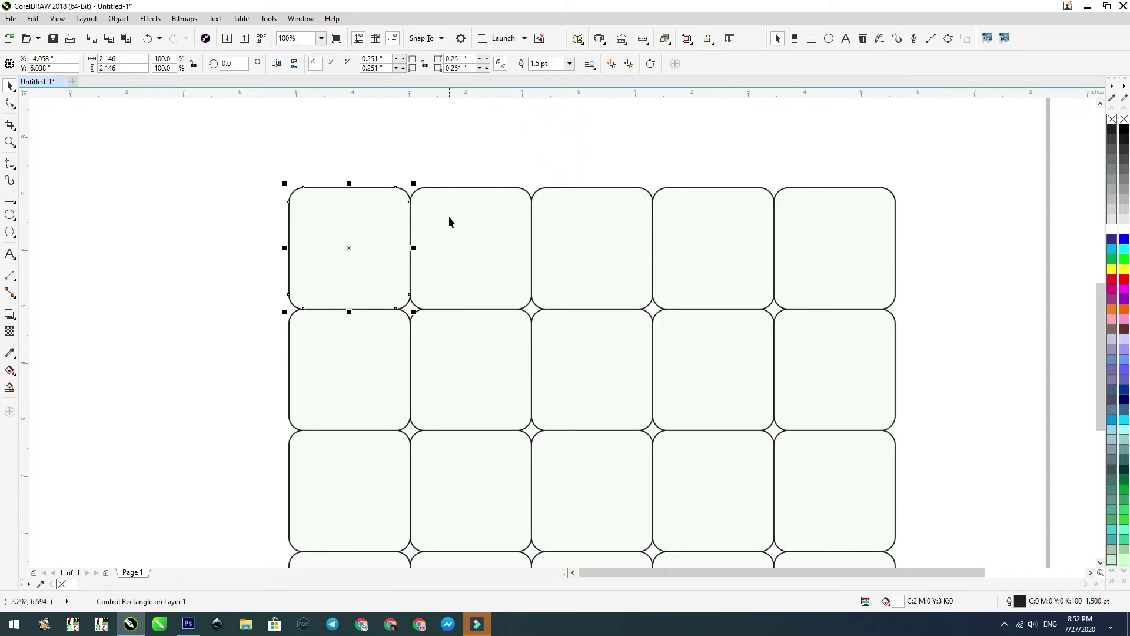
Step: Scale the control square down to about 61.7% around its centre
scroll(412, 183, "down", 2)
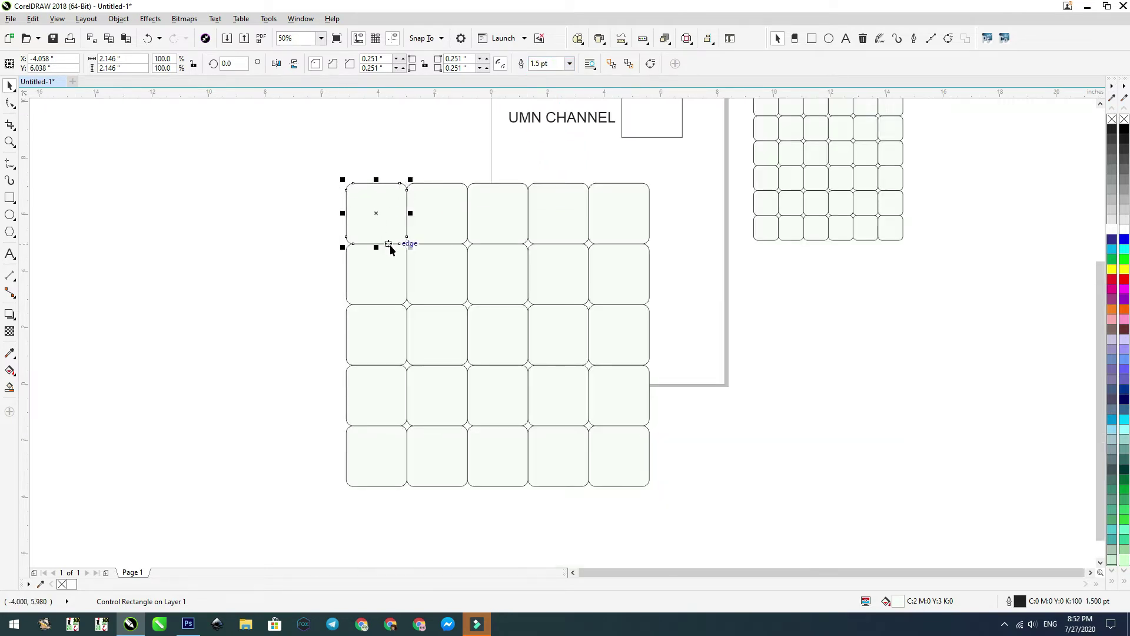
left_click_drag(405, 245, 399, 244)
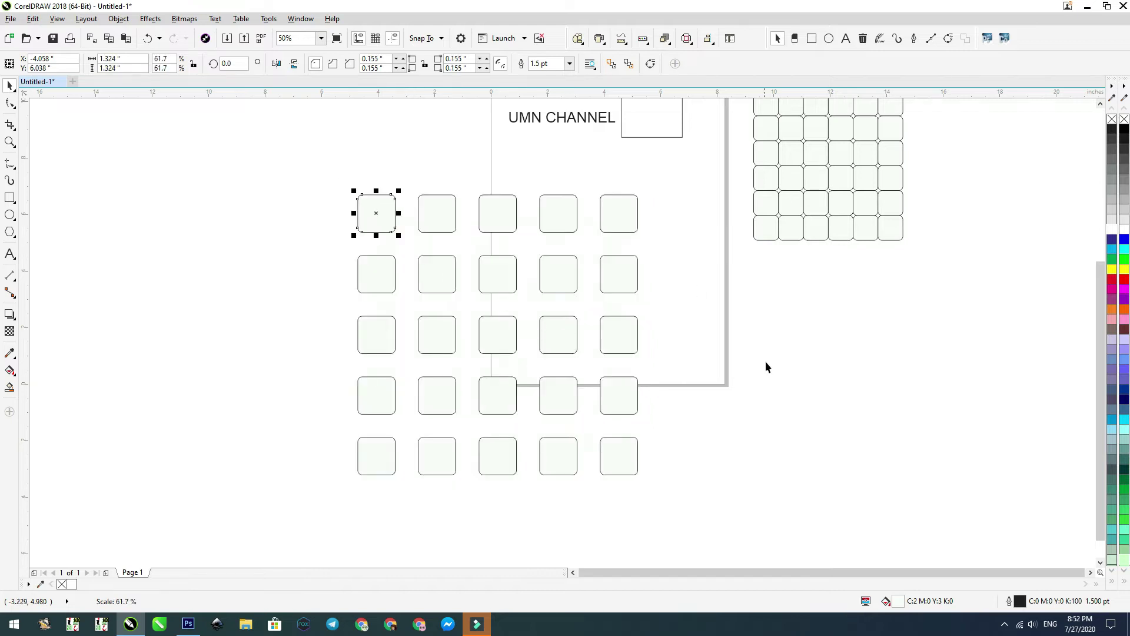
left_click(767, 379)
Step: Move the lower rows of clones upward until all rows meet edge to edge
left_click_drag(313, 236, 733, 499)
left_click_drag(515, 258, 514, 235)
left_click_drag(399, 172, 766, 487)
key("Up")
left_click_drag(696, 471, 290, 316)
key("Up")
key("Up")
Step: Shift the clone columns left one group after another until all columns meet edge to edge
left_click_drag(699, 453, 388, 176)
left_click_drag(418, 218, 395, 218)
left_click_drag(435, 167, 686, 452)
key("Left")
left_click_drag(468, 167, 719, 480)
key("Left")
mouse_move(502, 171)
left_mouse_down()
mouse_move(582, 331)
mouse_move(785, 462)
left_mouse_up()
key("Left")
key("ctrl+z")
left_click(715, 417)
left_click_drag(623, 177, 525, 425)
key("Left")
Step: Move the whole five-by-five grid onto the page
left_click_drag(302, 159, 553, 393)
left_click_drag(488, 298, 641, 279)
key("F2")
left_click_drag(484, 159, 744, 347)
left_click(254, 225)
Step: Give the control square an elliptical fountain fill and a grey-green outline colour (C20 M0 Y20 K20)
left_click(336, 177)
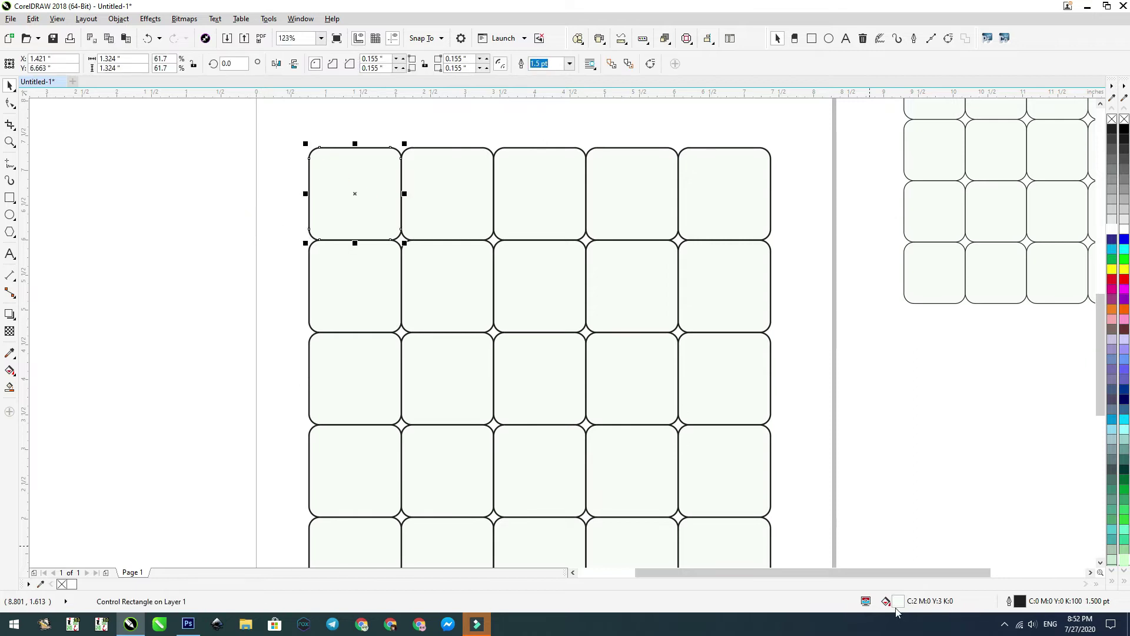
double_click(897, 600)
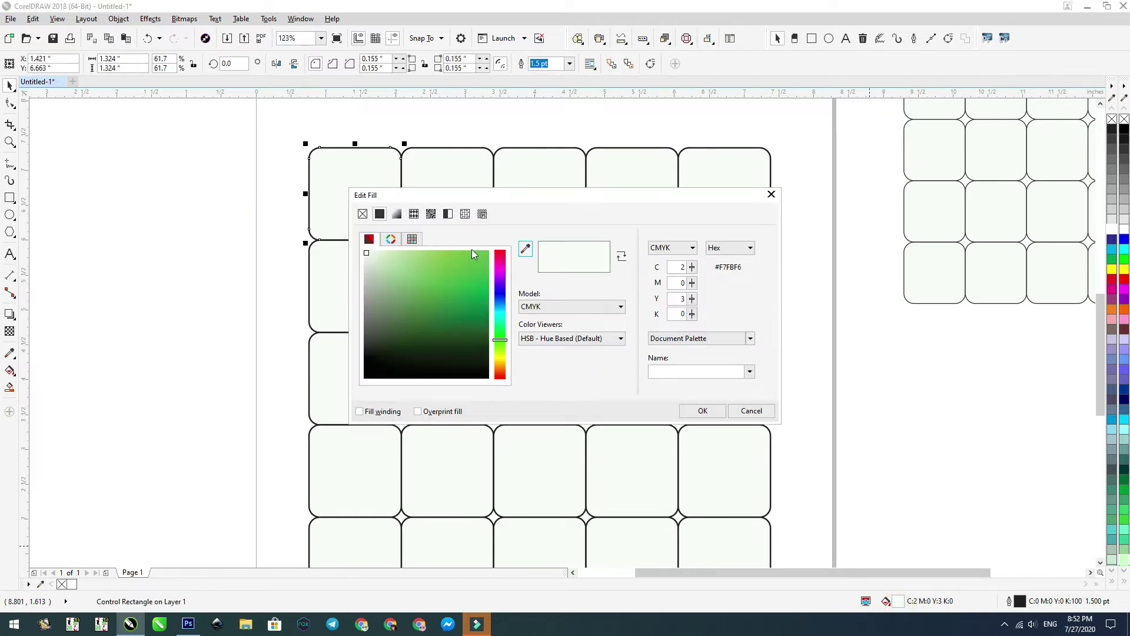
left_click(397, 214)
left_click(538, 259)
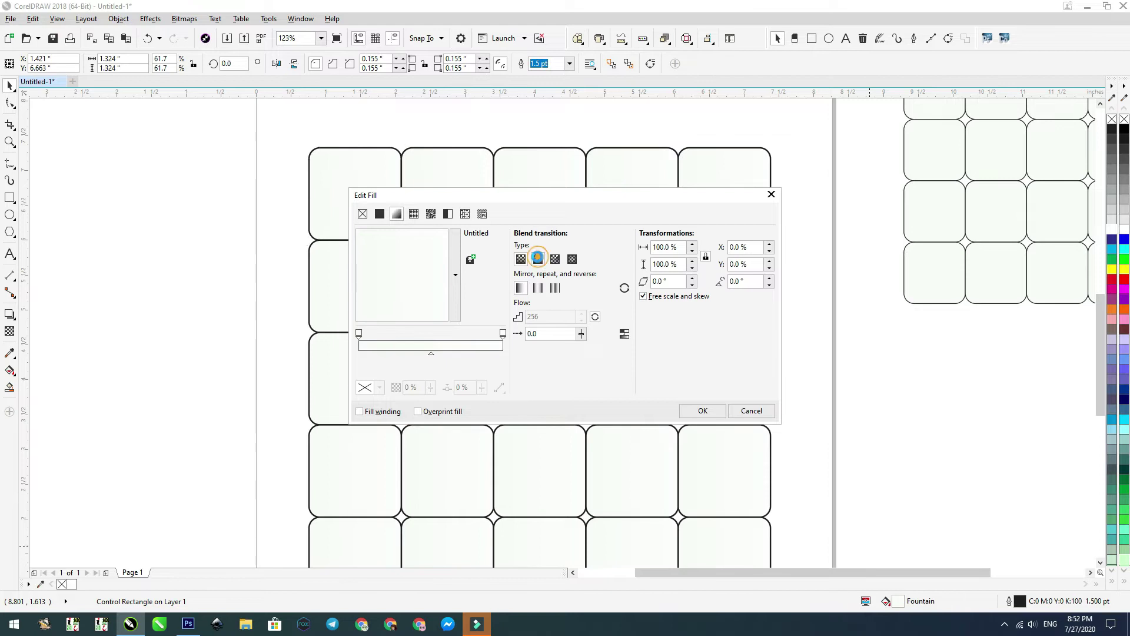
left_click(704, 411)
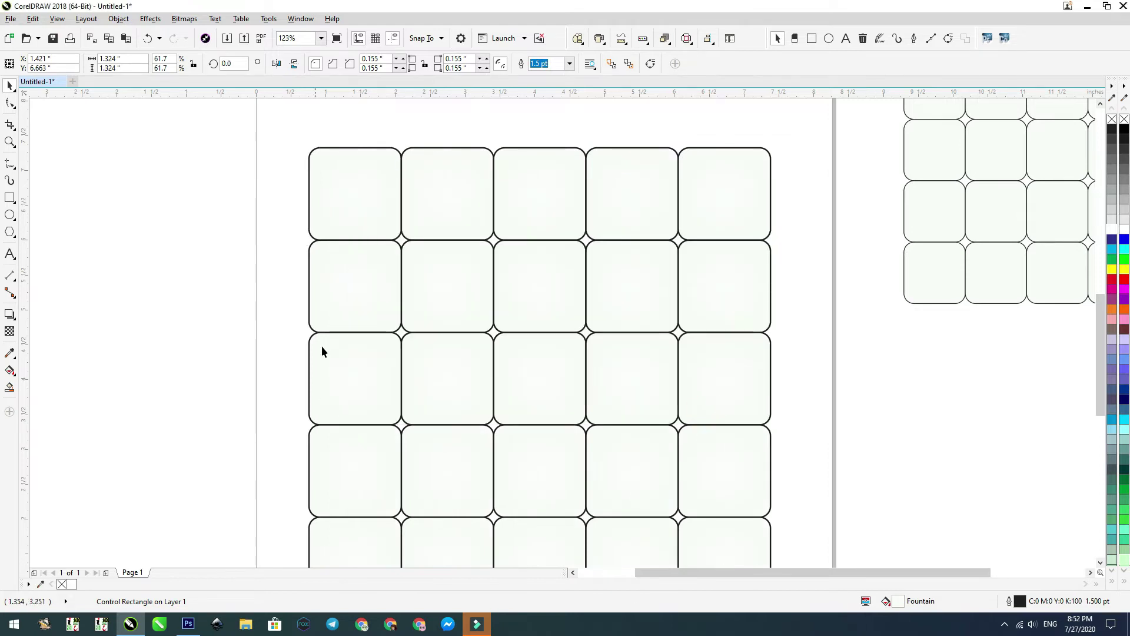
left_click(189, 280)
scroll(456, 203, "down", 1)
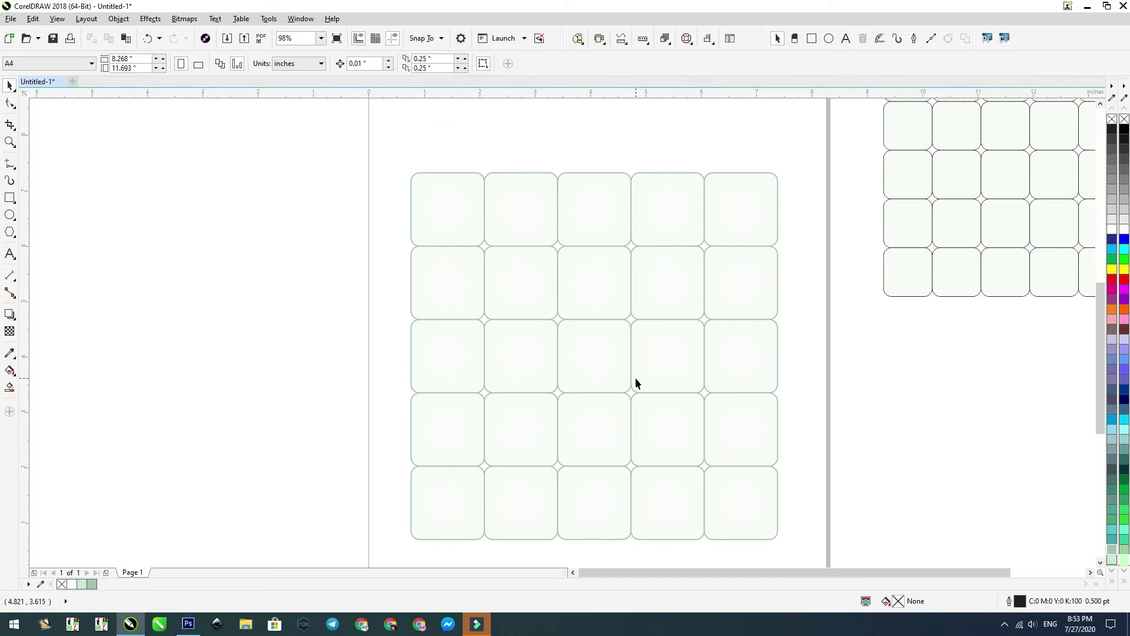
scroll(635, 377, "down", 3)
left_click_drag(462, 245, 812, 471)
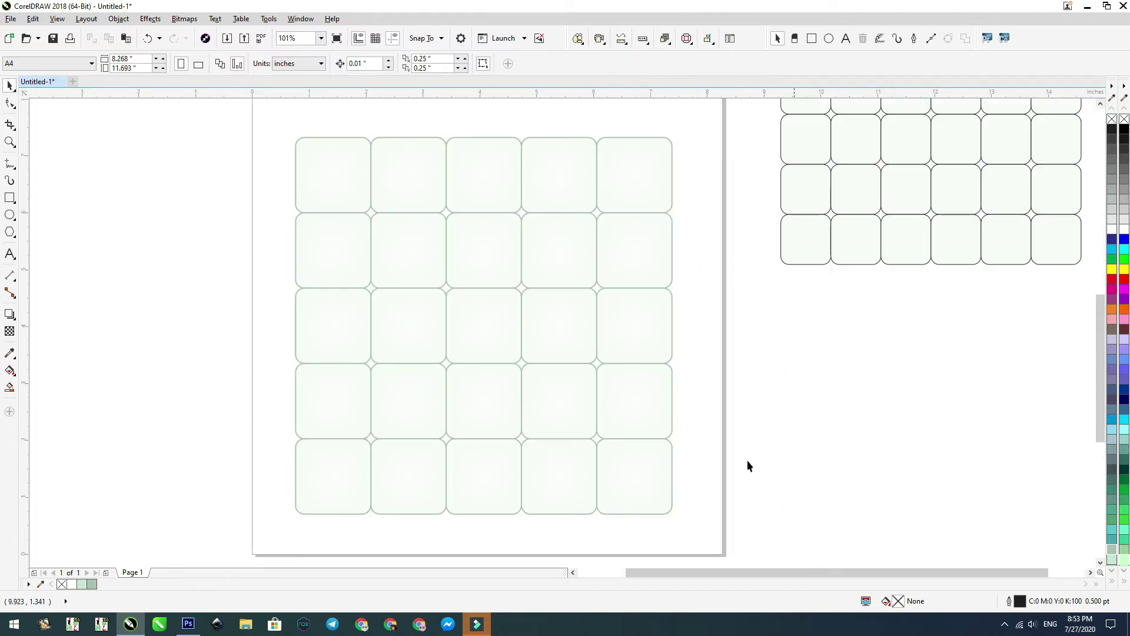
Step: Delete the clone in the grid's lower right corner and undo the deletion
left_click(331, 203)
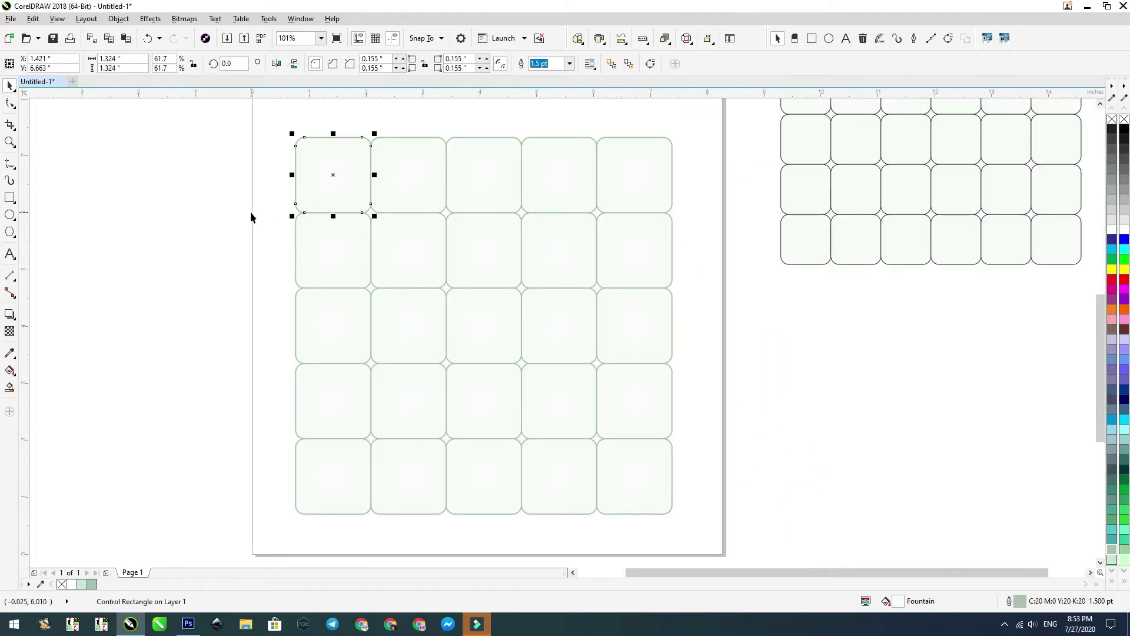
left_click(624, 472)
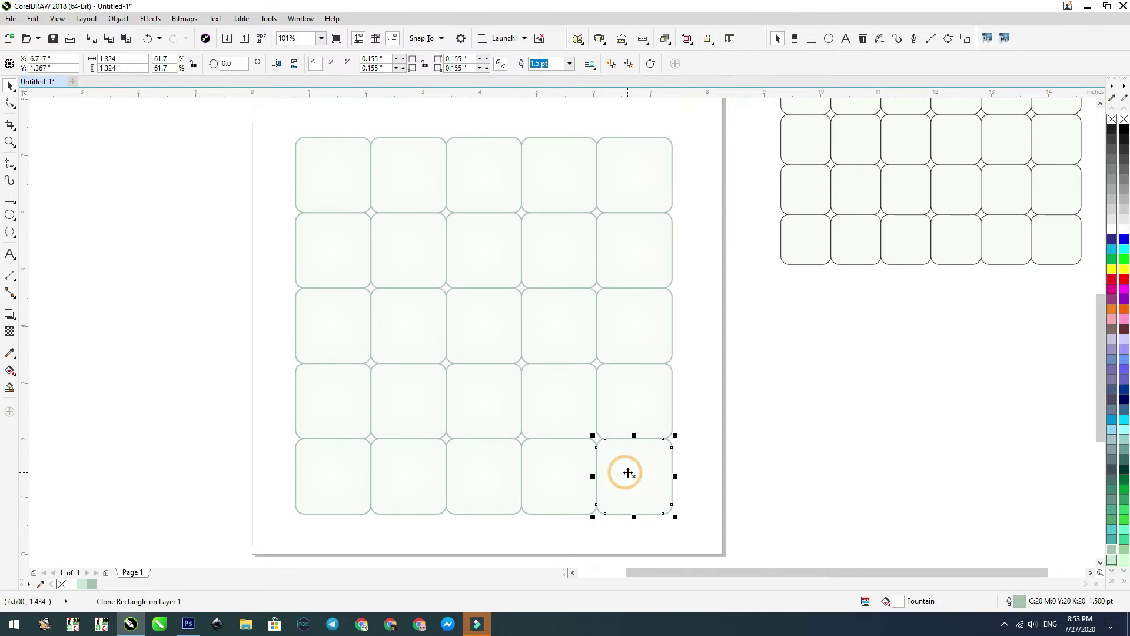
left_click(723, 501)
left_click(640, 476)
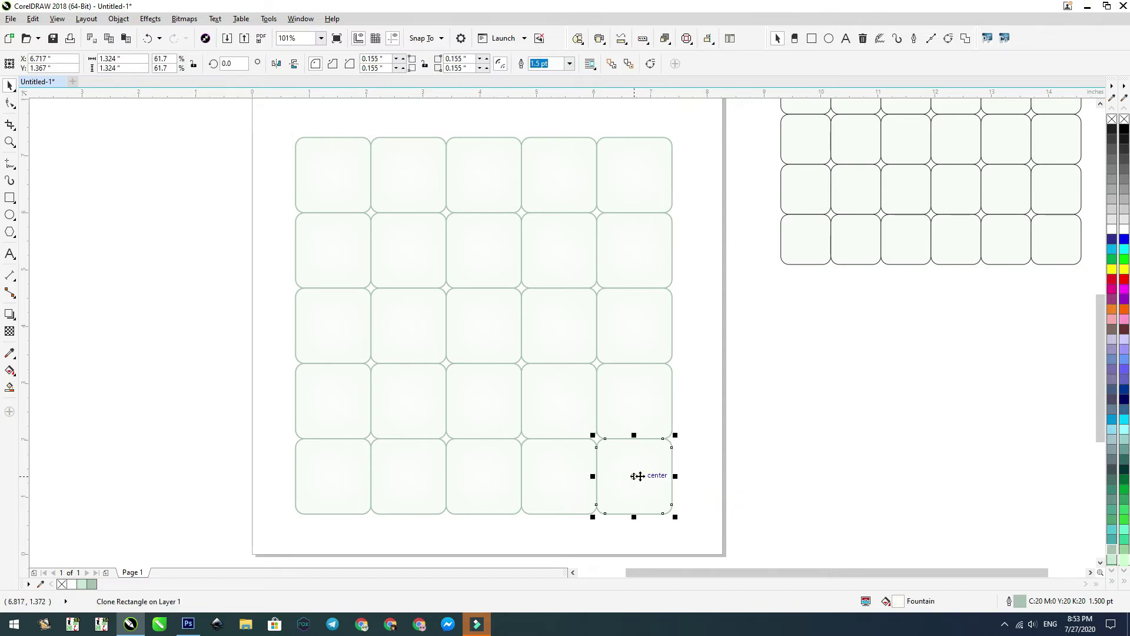
key("Delete")
key("ctrl+z")
left_click(741, 461)
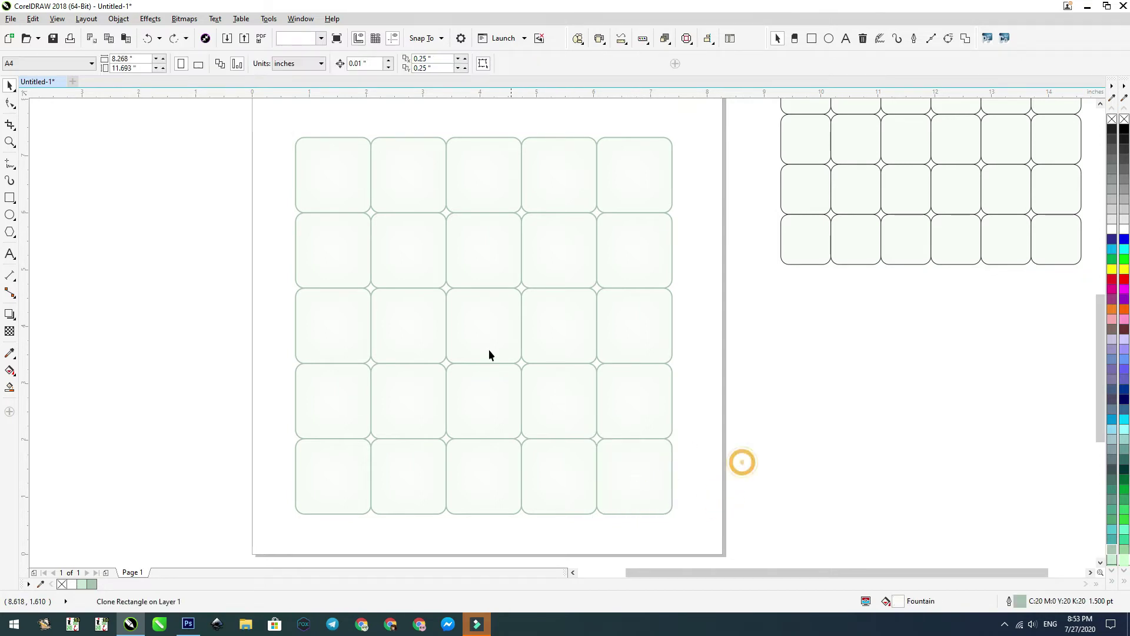
Step: Delete the control square in the grid's upper left corner and undo the deletion
left_click(319, 163)
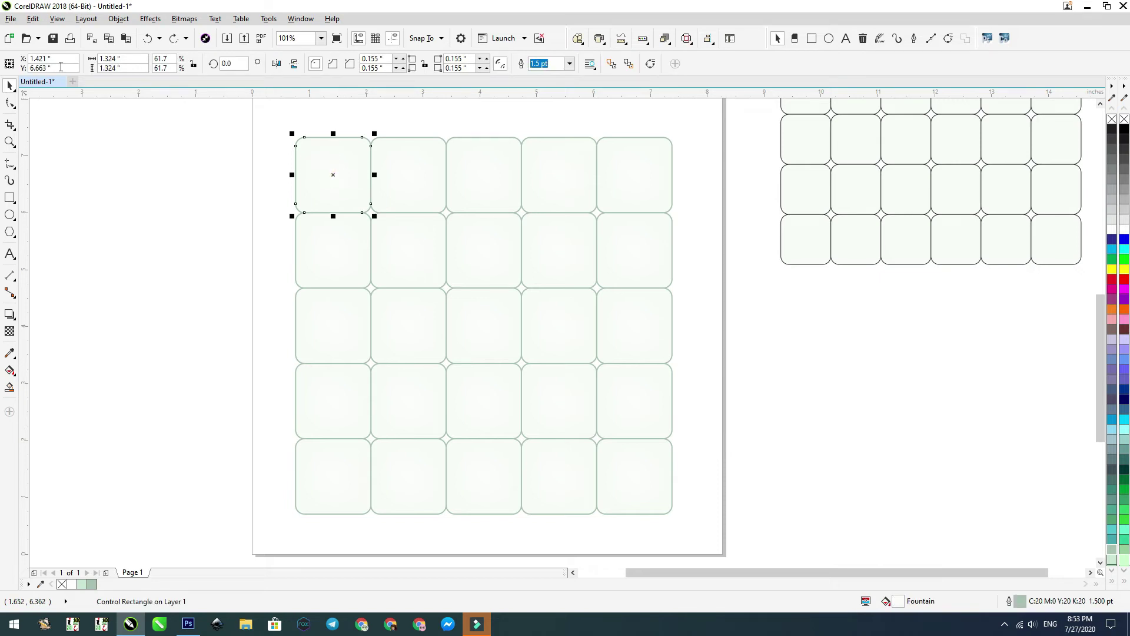
left_click(33, 18)
left_click(50, 141)
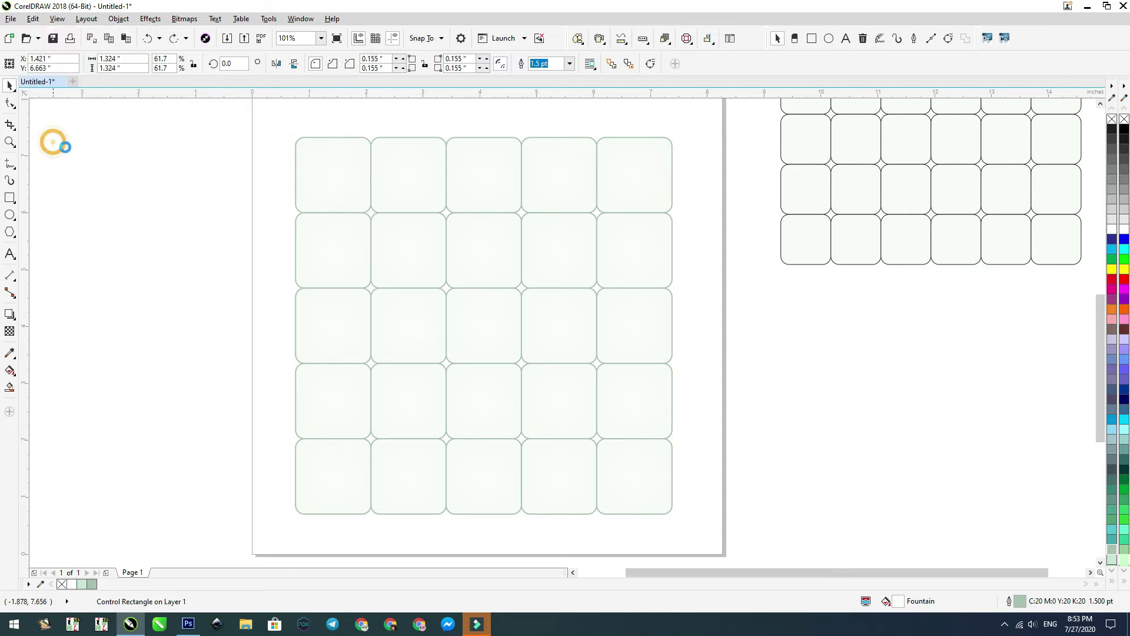
left_click(33, 19)
left_click(50, 32)
left_click(218, 196)
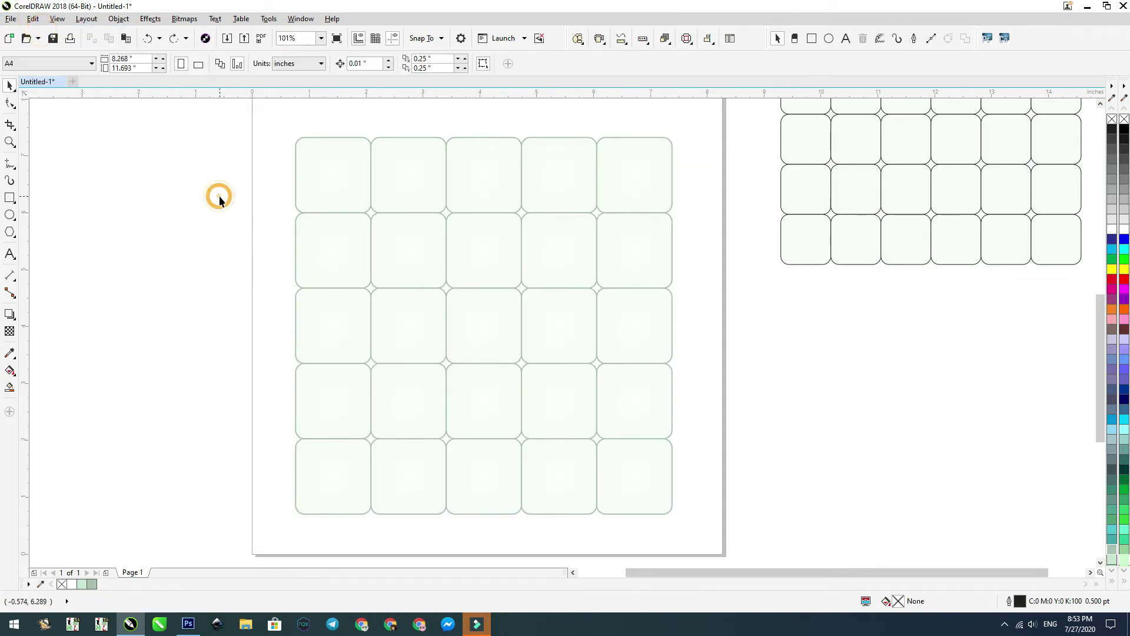
Step: Convert the control square in the grid's upper left corner to curves
left_click(349, 175)
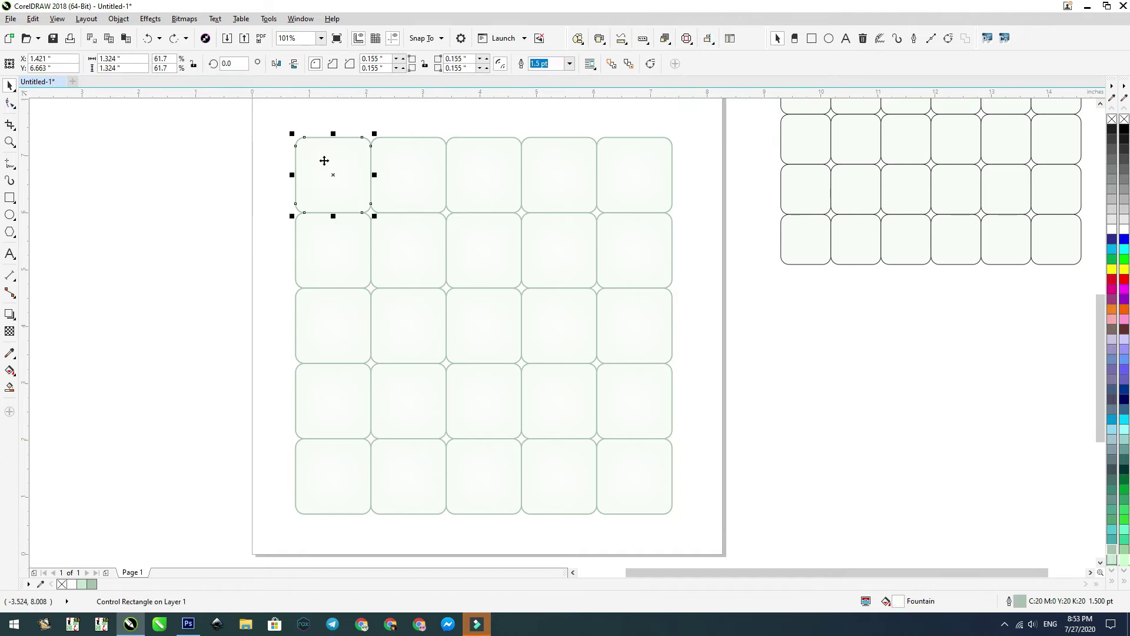
left_click(10, 104)
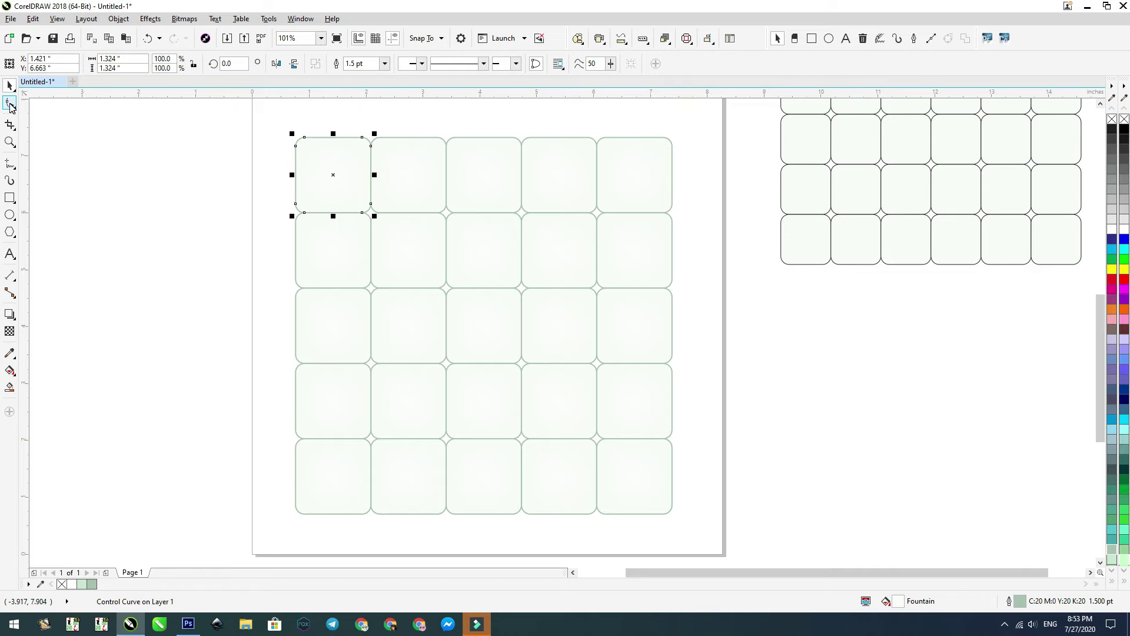
key("ctrl+q")
mouse_move(272, 126)
left_mouse_down()
mouse_move(177, 283)
mouse_move(247, 177)
left_mouse_up()
key("space")
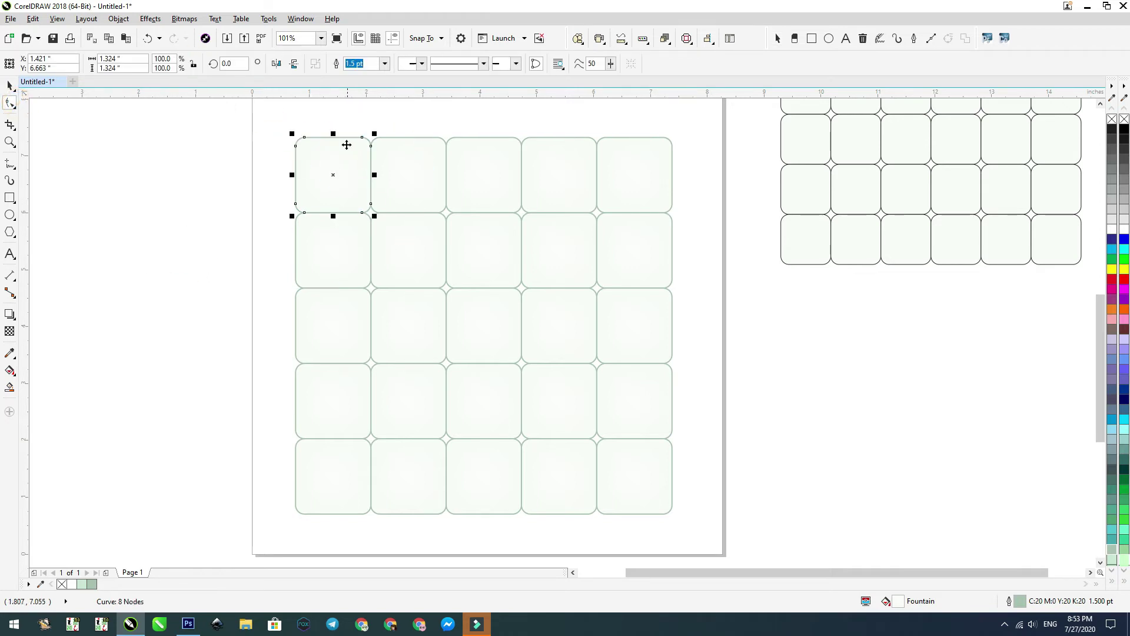
Step: Bend the upper edge of the control curve into a shallow wave with the Shape tool
key("space")
left_click_drag(323, 122, 341, 146)
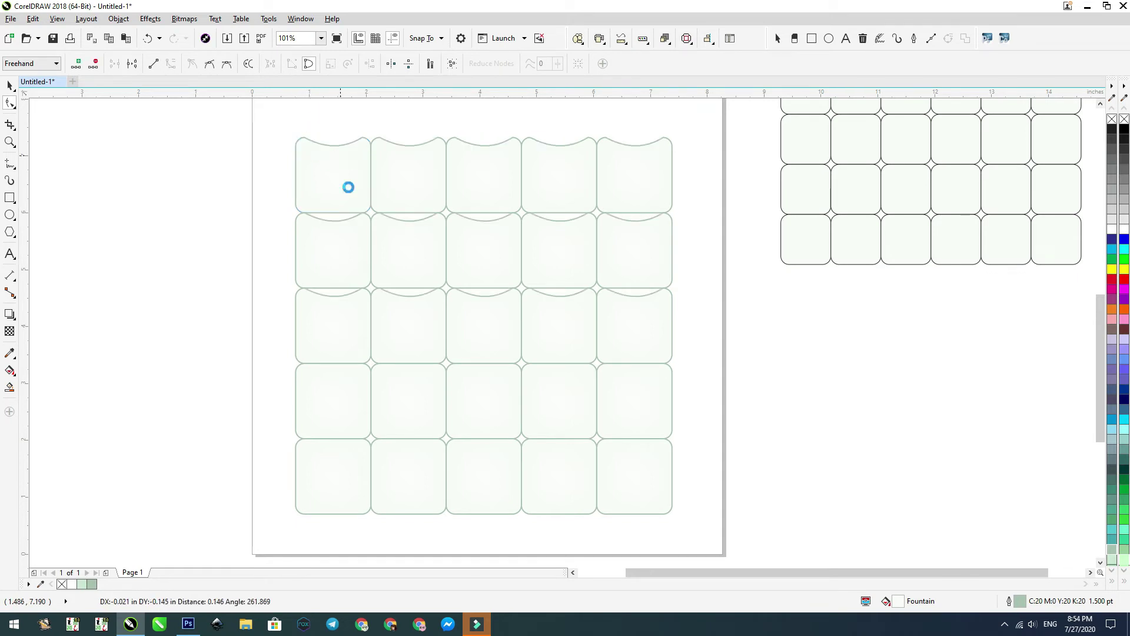
key("space")
key("space")
left_click_drag(373, 130, 340, 149)
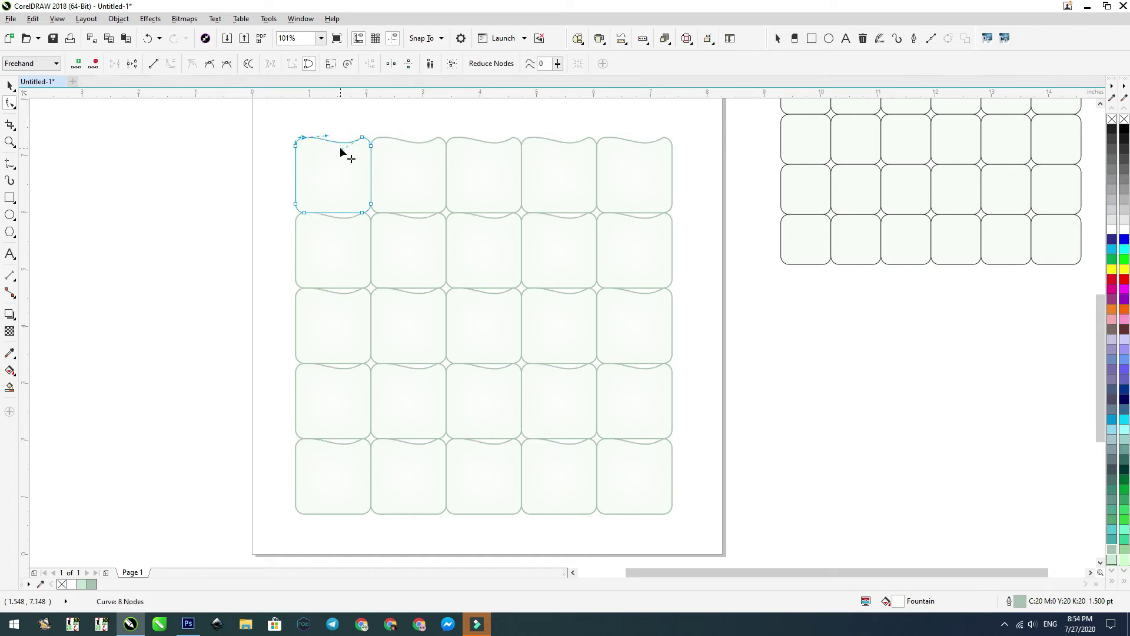
Step: Bend the lower edge of the control curve into a wave similar to its upper edge
left_click(336, 227)
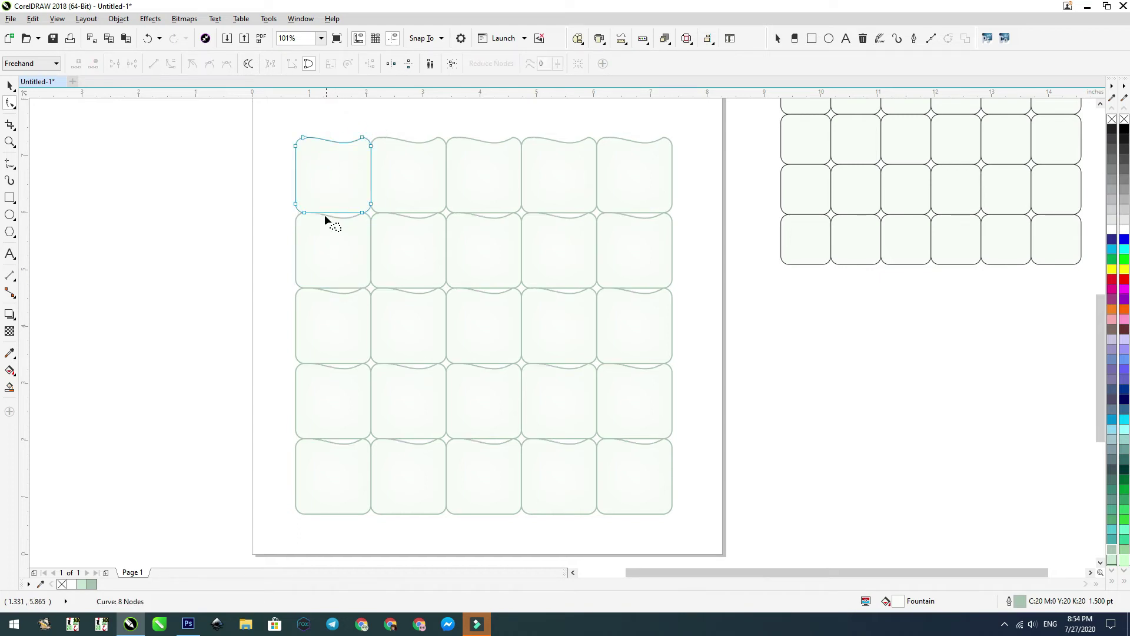
mouse_move(301, 211)
left_mouse_down()
mouse_move(350, 217)
mouse_move(339, 220)
left_mouse_up()
key("space")
left_click(772, 313)
scroll(435, 200, "down", 1)
left_click_drag(337, 153, 748, 382)
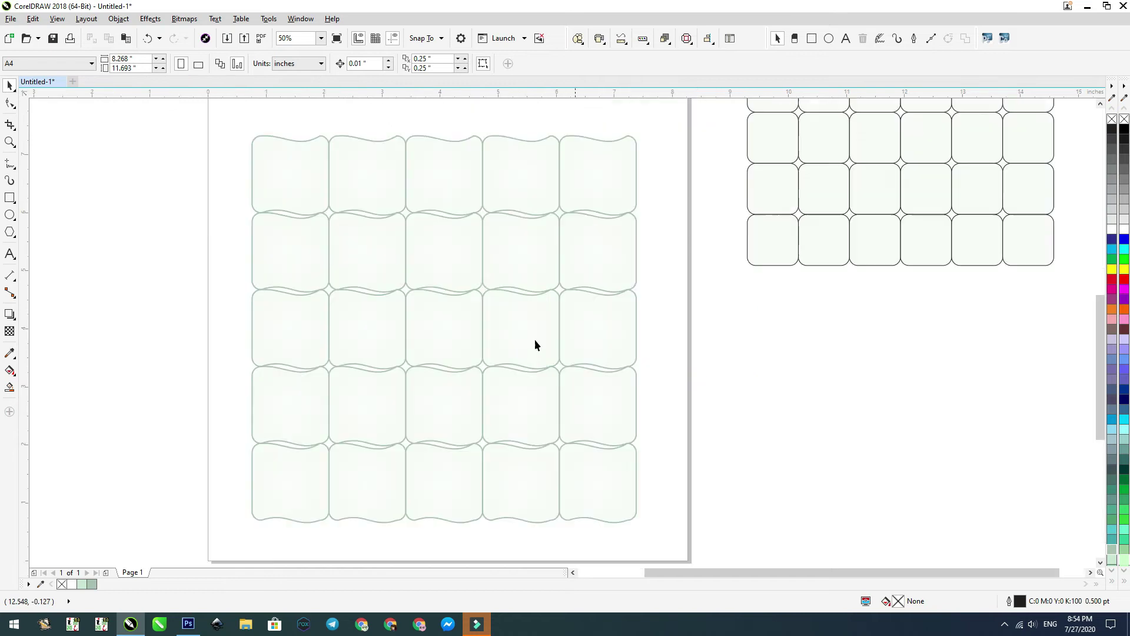
left_click(299, 192)
left_click(190, 175)
left_click(379, 184)
left_click(33, 18)
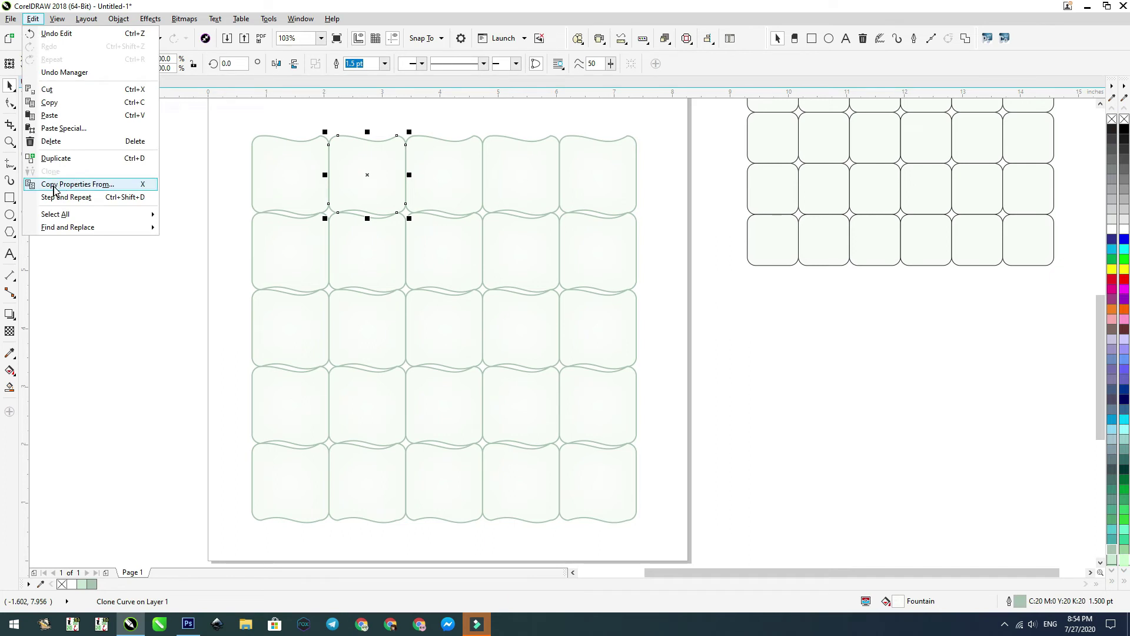
left_click(143, 313)
Step: Fill the "UMN CHANNEL" text above the grid with red (R255 G0 B0)
scroll(513, 245, "down", 2)
key("F2")
left_click_drag(646, 249, 363, 145)
left_click(509, 320)
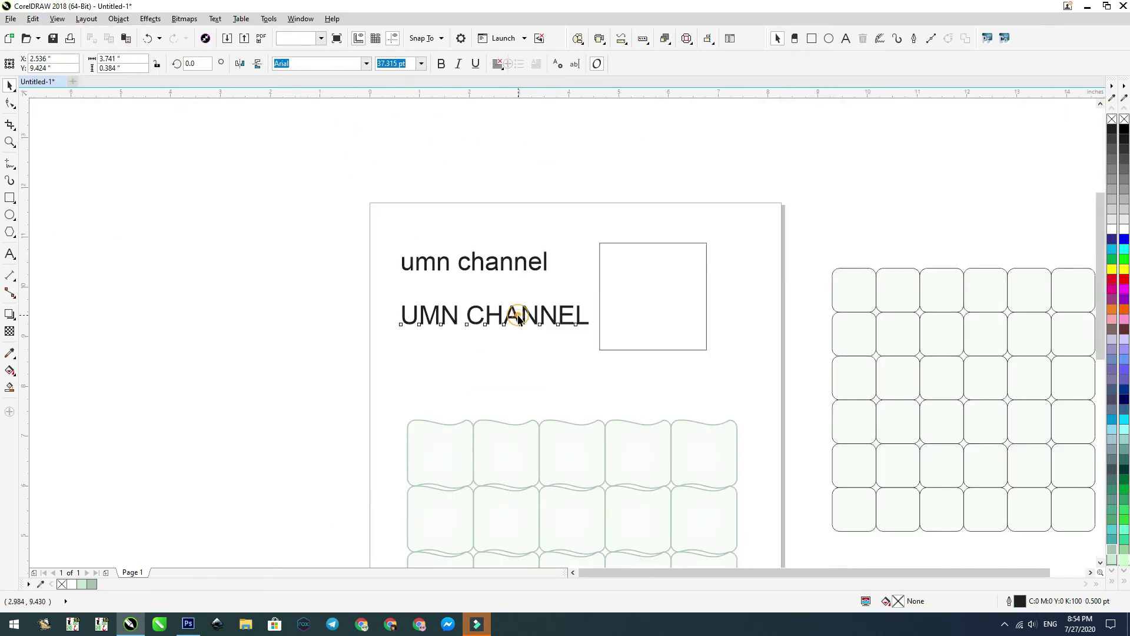
left_click(514, 270)
left_click(517, 317)
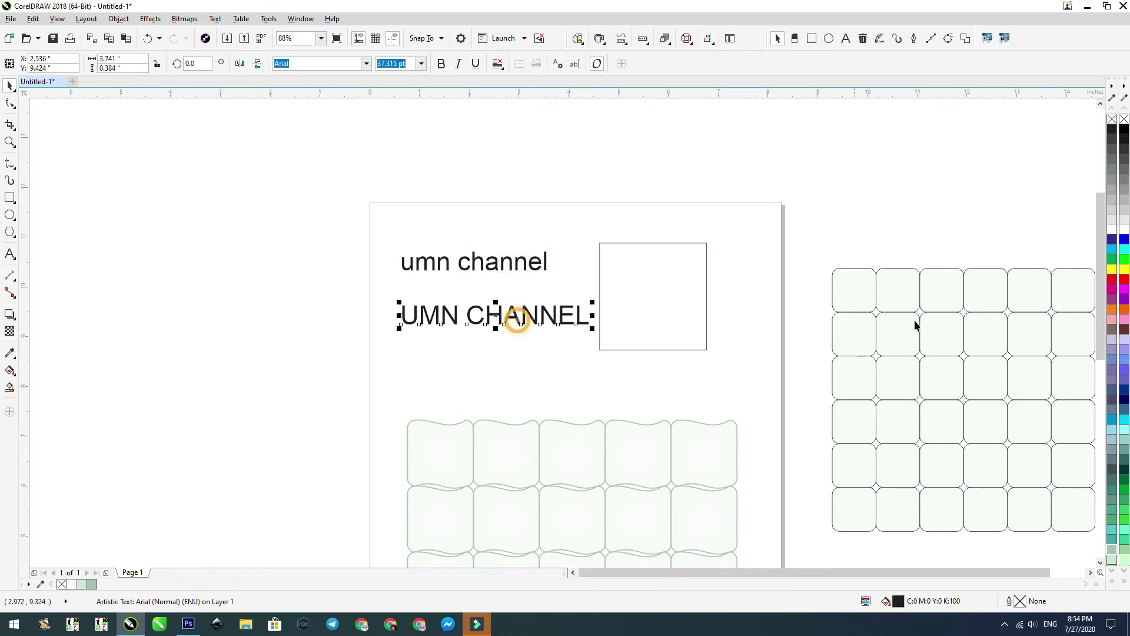
left_click(1117, 278)
Step: Give the "UMN CHANNEL" text a black 3 pt outline placed behind the fill
key("F12")
type("3")
key("Return")
key("F12")
key("alt+b")
key("Return")
left_click(405, 183)
left_click(547, 318)
left_click(377, 234)
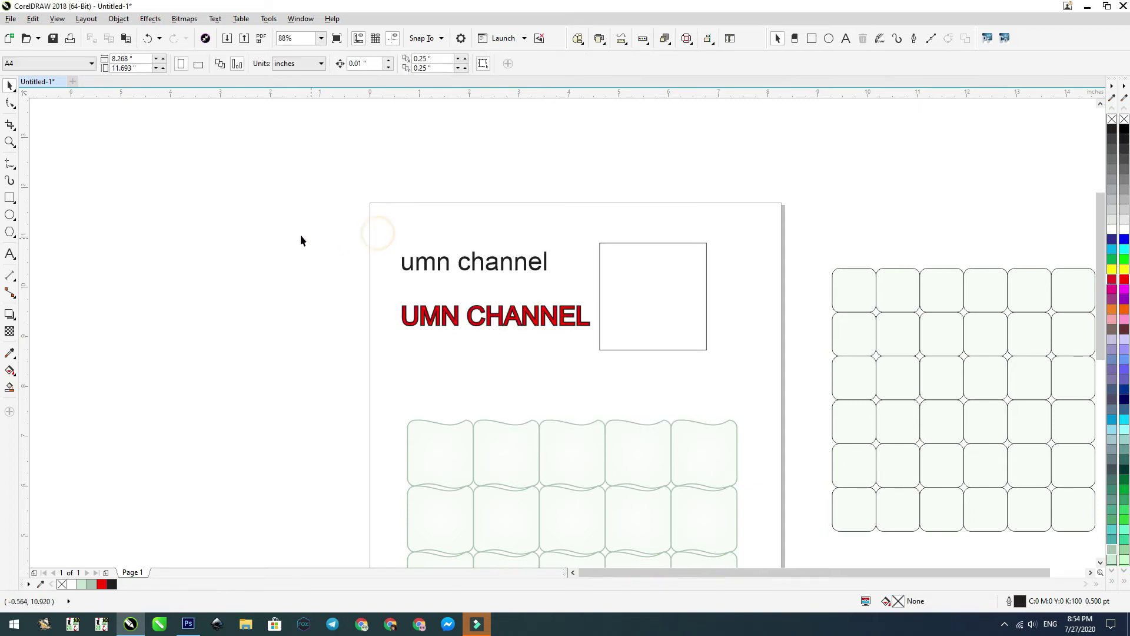
left_click(442, 264)
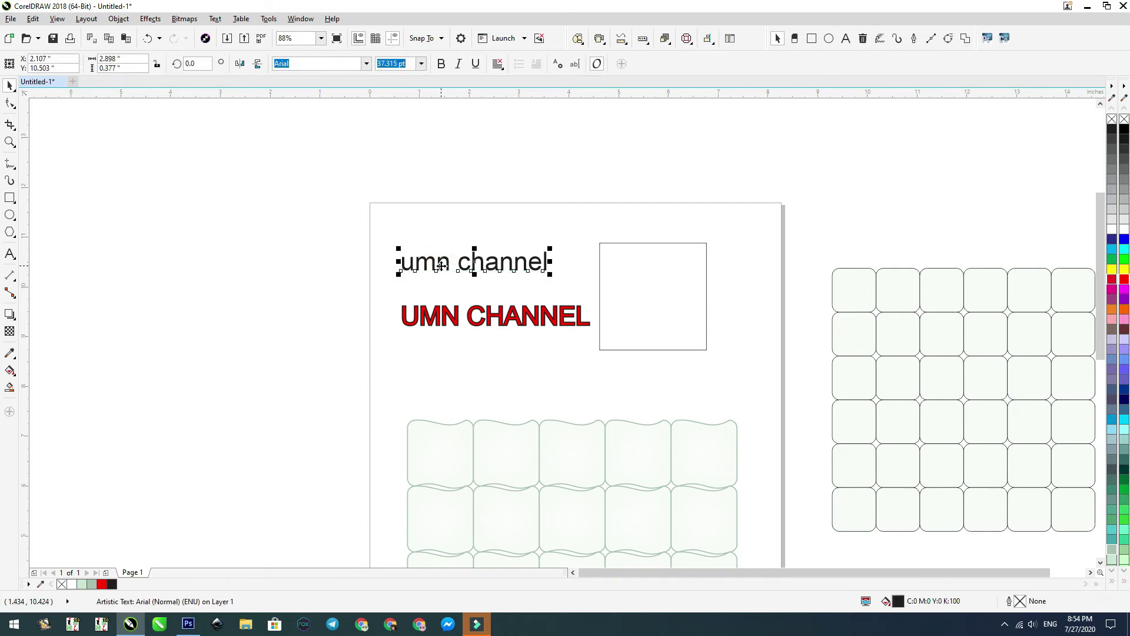
left_click(450, 321)
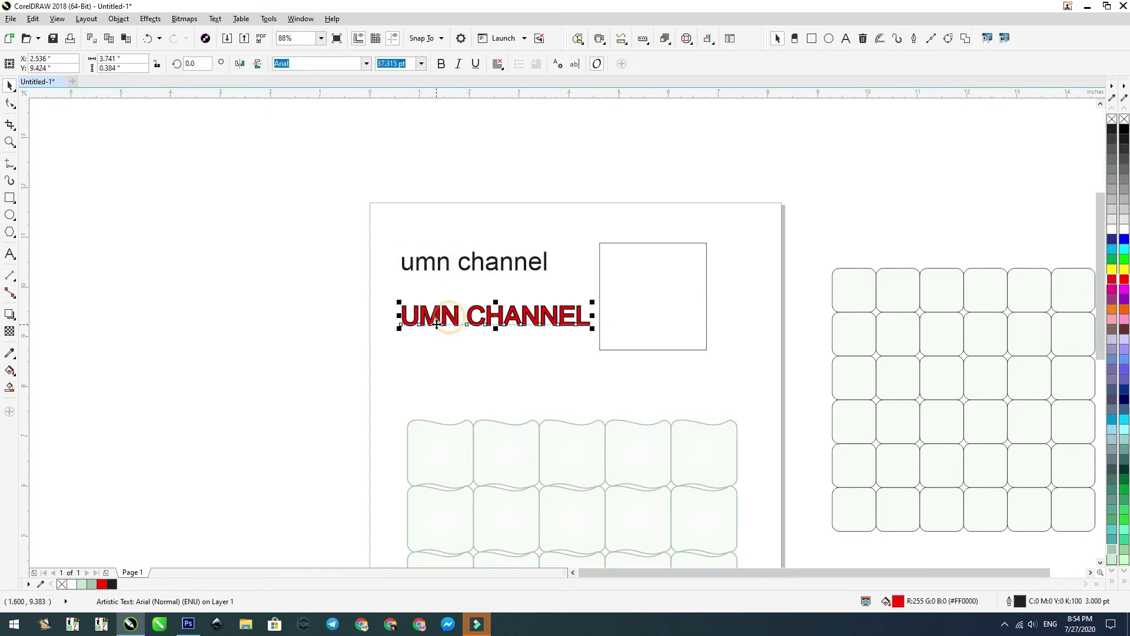
left_click(447, 264)
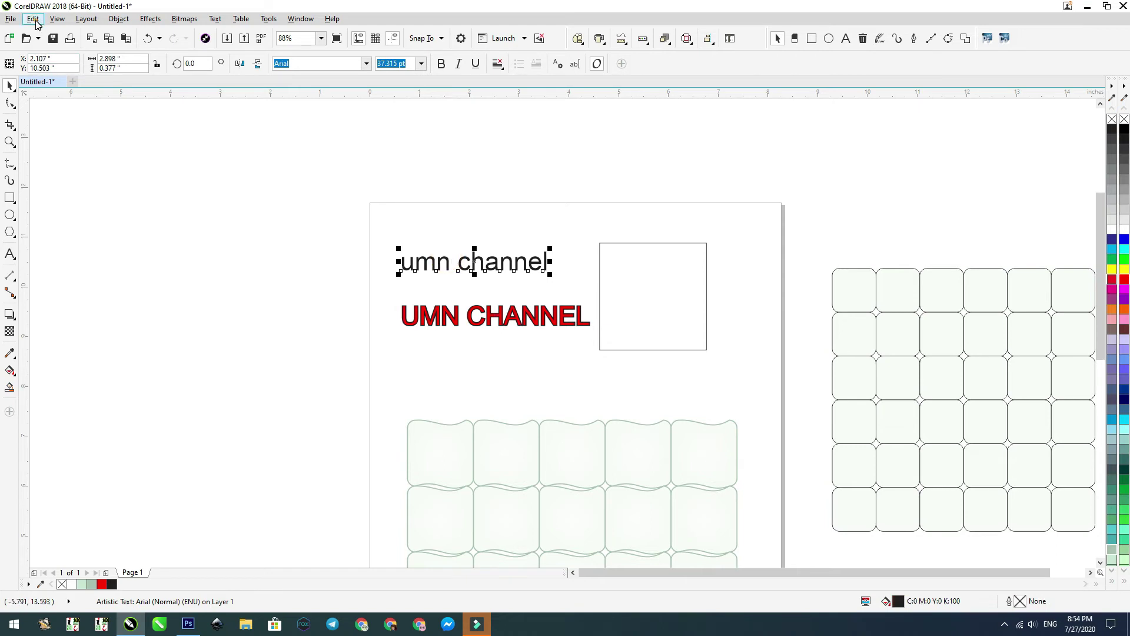
left_click(33, 19)
left_click(511, 178)
Step: Change the font of the "UMN CHANNEL" text to a bold rounded typeface
left_click_drag(366, 274, 616, 373)
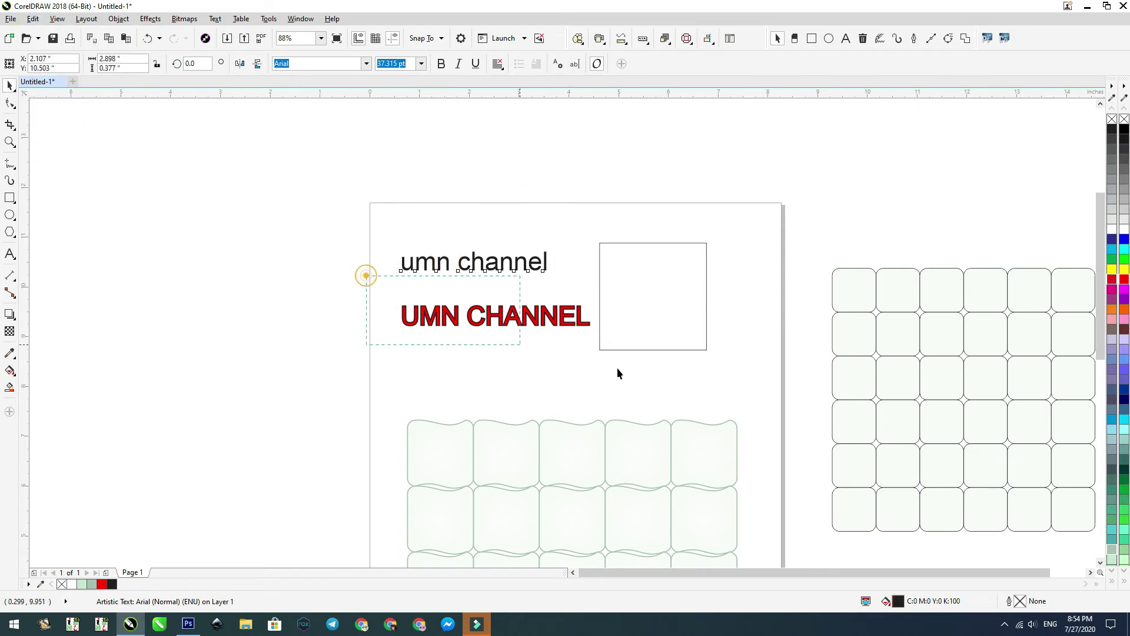
left_click(366, 63)
left_click(337, 141)
Step: Open the Copy Properties From options for the lowercase "umn channel" text
left_click_drag(347, 212, 560, 283)
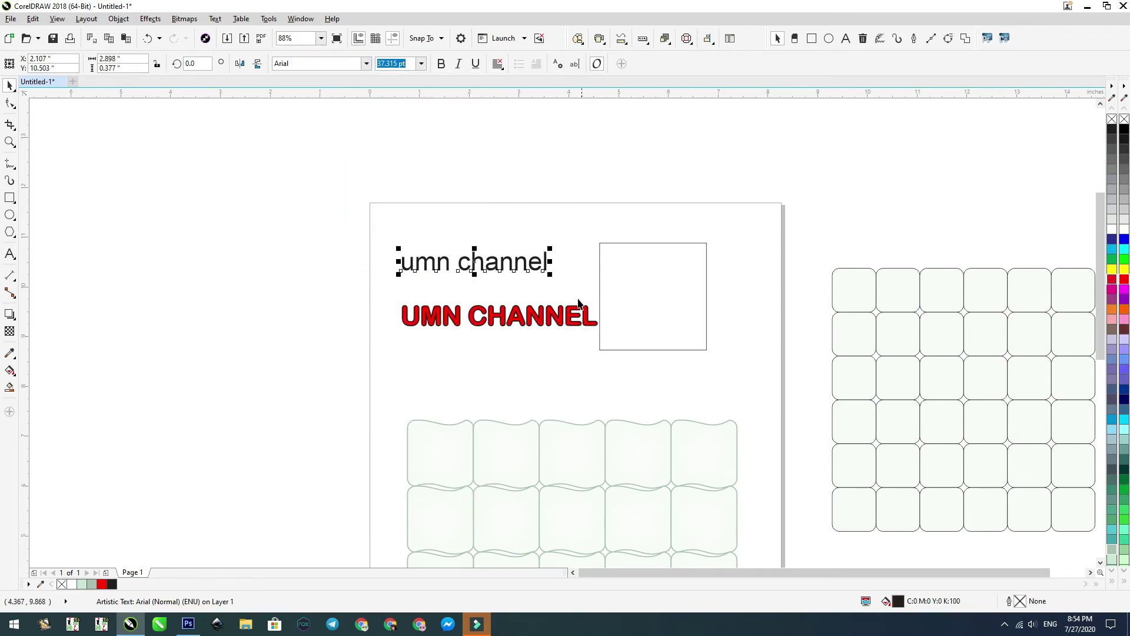
left_click(34, 19)
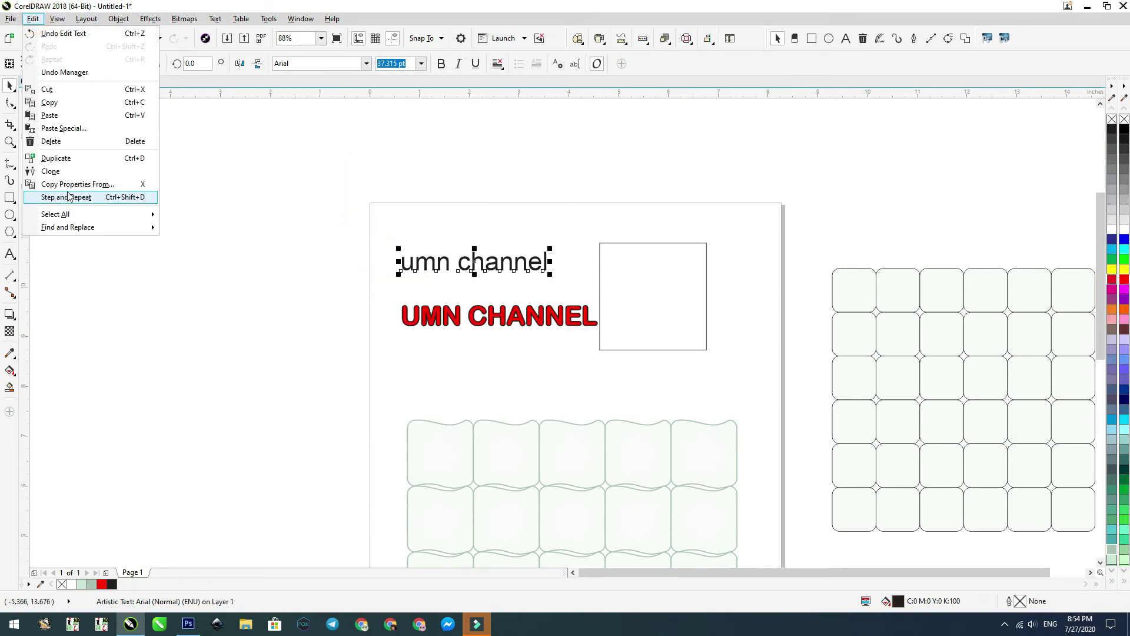
left_click(66, 184)
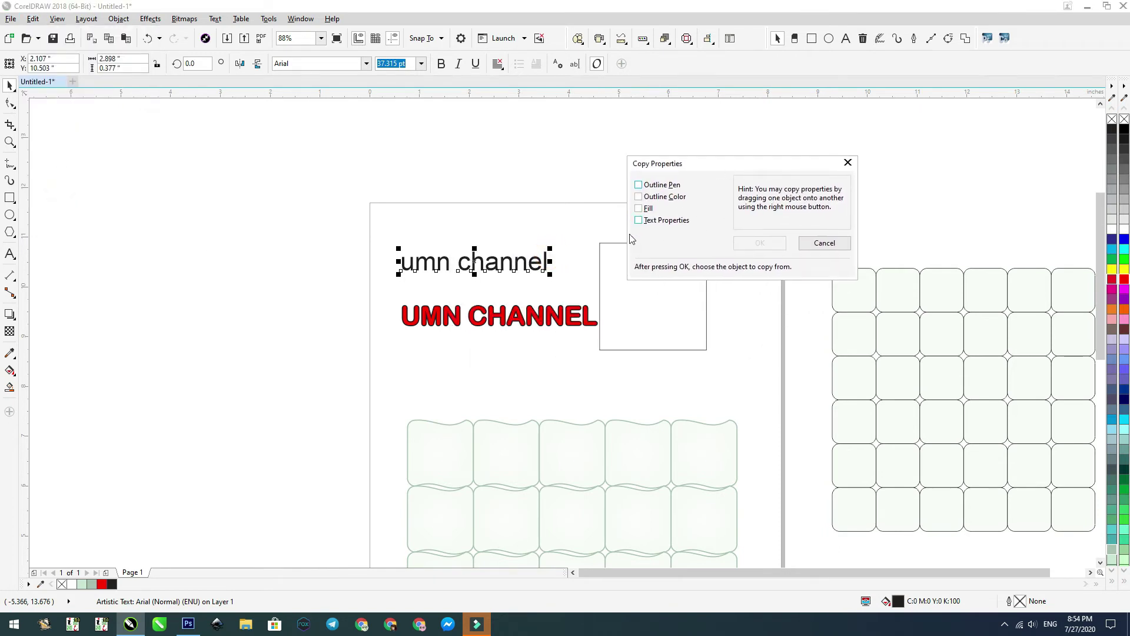